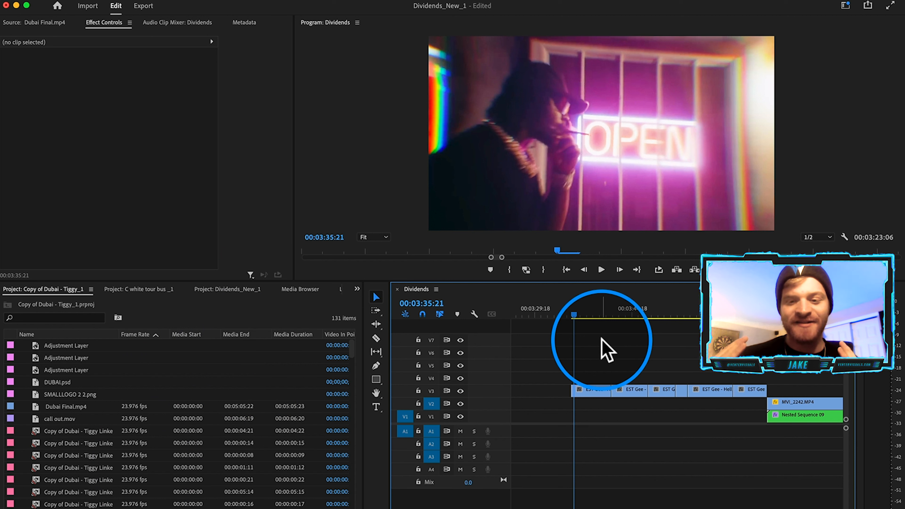
- Play back the finished EST Gee clips to examine the RGB-split distortion look
left_click(600, 389)
key("space")
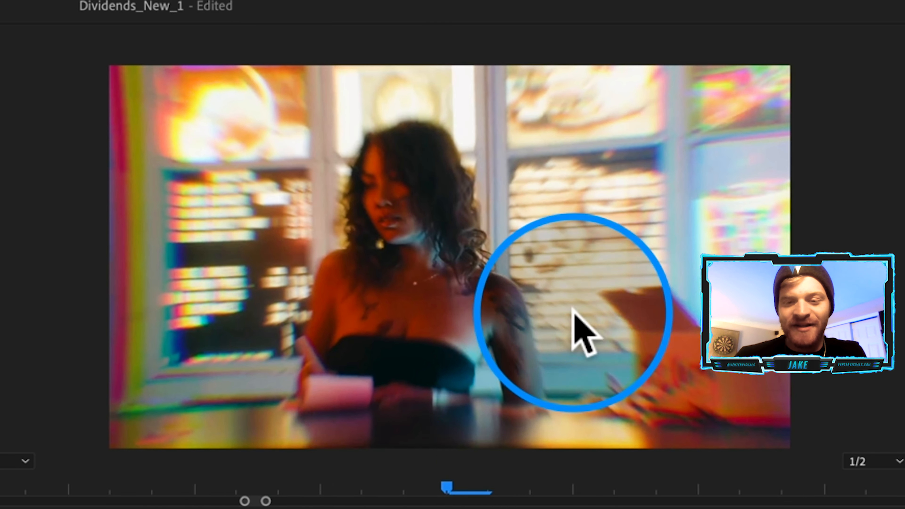
key("space")
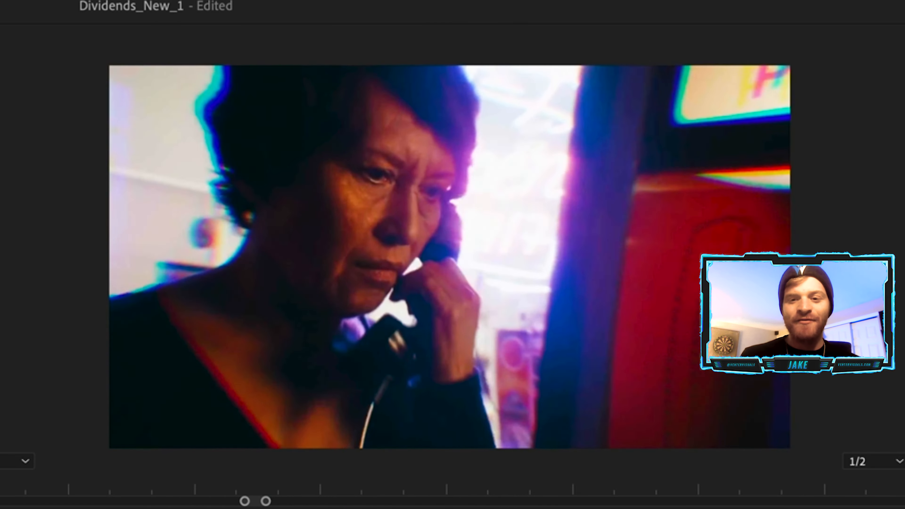
left_click(551, 313)
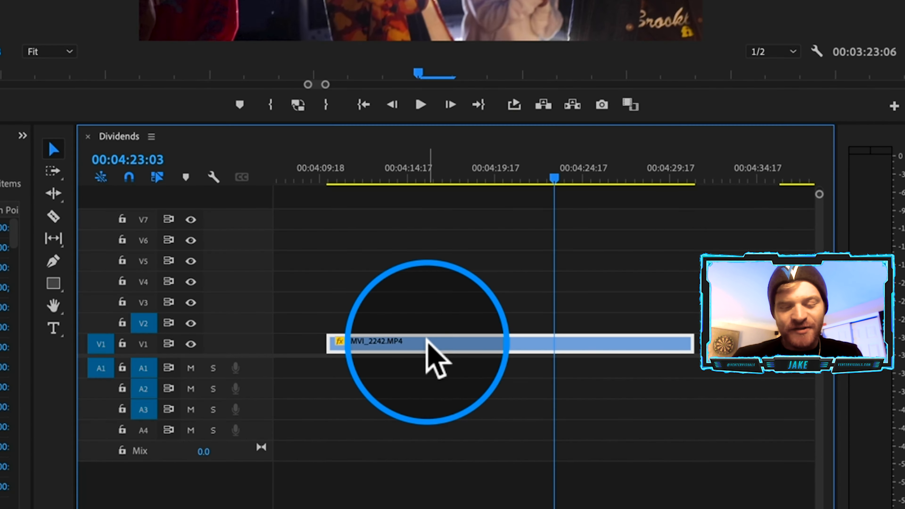
- Duplicate the MVI_2242.MP4 clip from V1 onto tracks V2 and V3, stacked at the same time position
left_click_drag(428, 340, 444, 320)
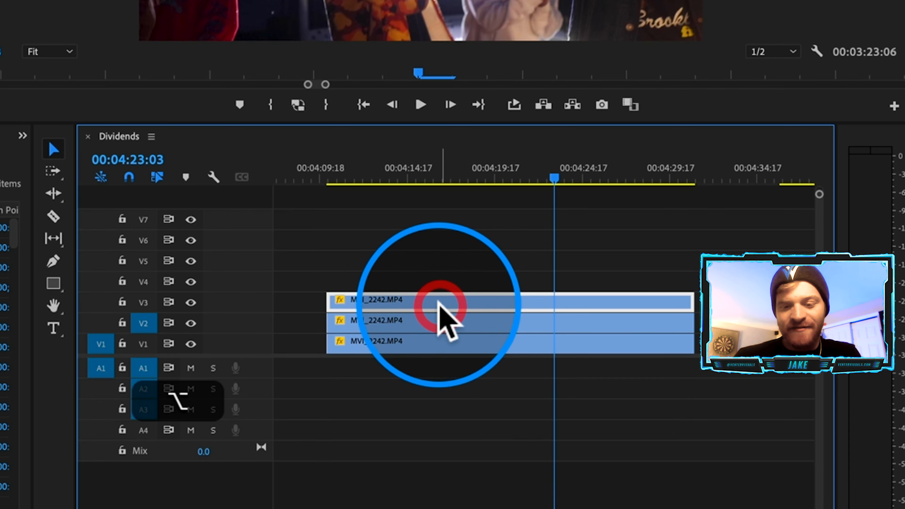
left_click(424, 343)
left_click(416, 321)
left_click(413, 296)
- Set the blend mode of the MVI_2242.MP4 copies on V3 and V2 to Linear Dodge (Add)
left_click(452, 299)
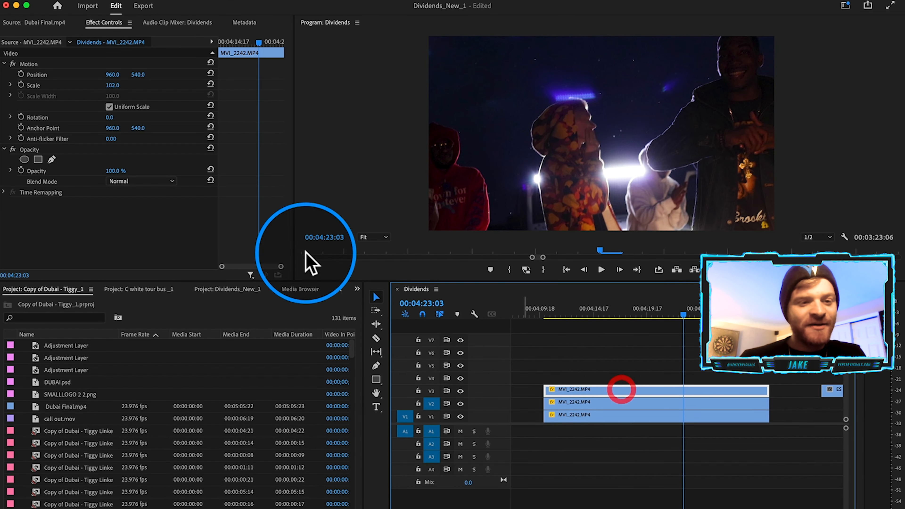
left_click(133, 180)
left_click(142, 307)
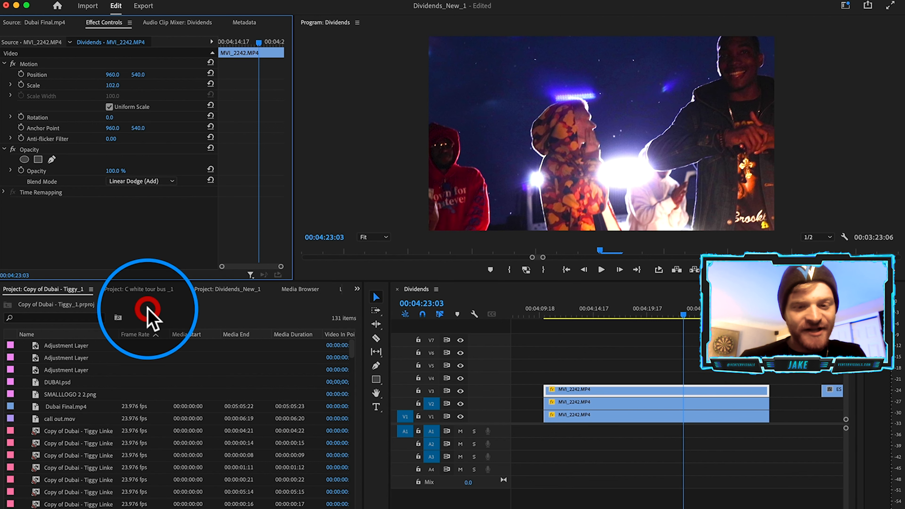
left_click(581, 404)
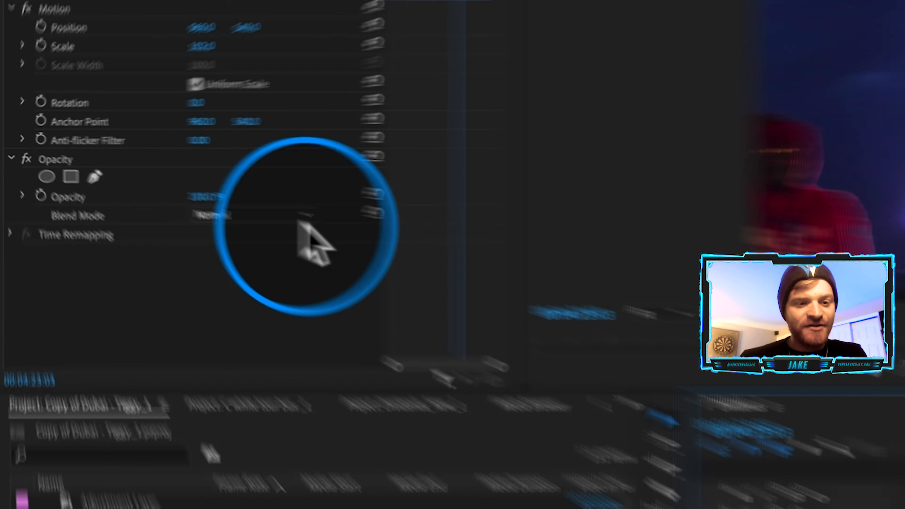
left_click(162, 181)
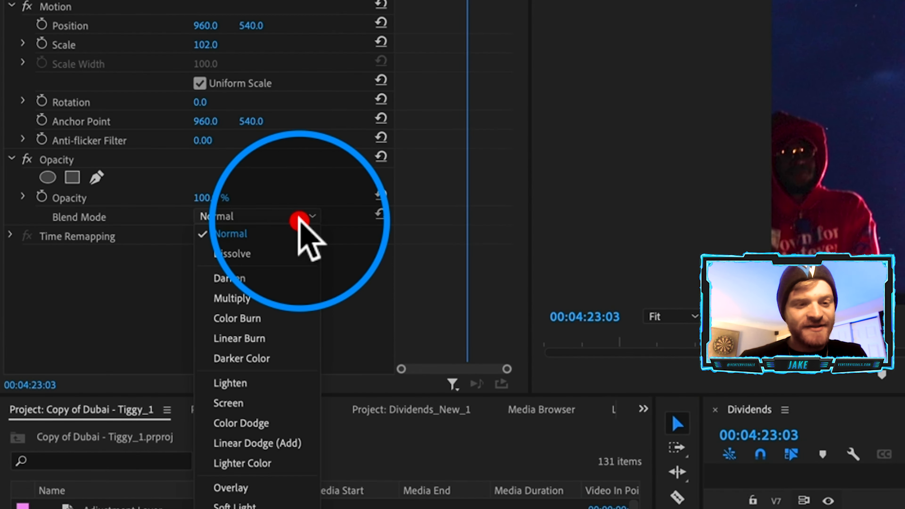
left_click(142, 309)
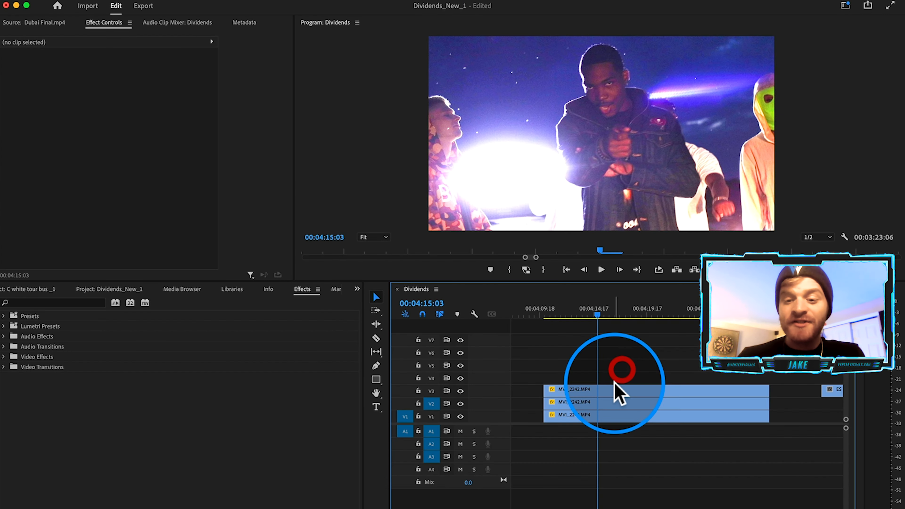
- Find the Color Balance (RGB) effect by searching for "rgb" and apply it to the MVI_2242.MP4 clip on V3
left_click(606, 388)
left_click(599, 408)
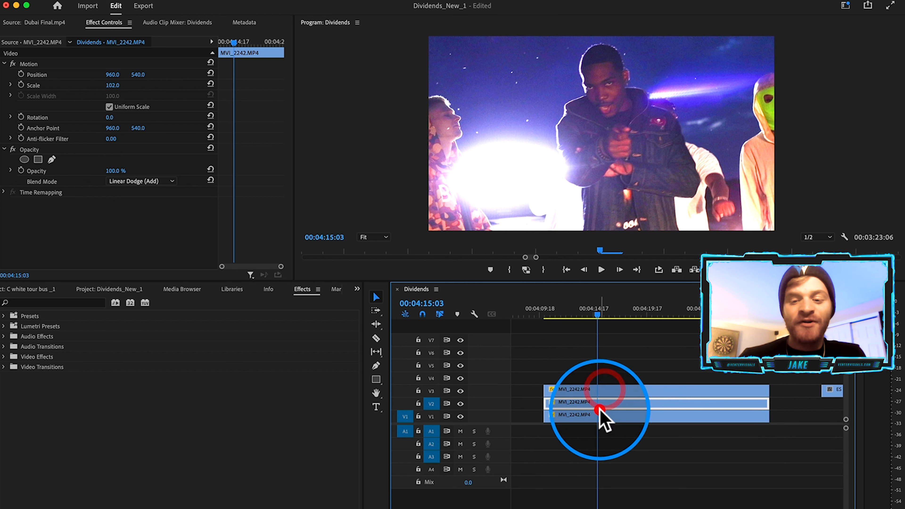
left_click(576, 392)
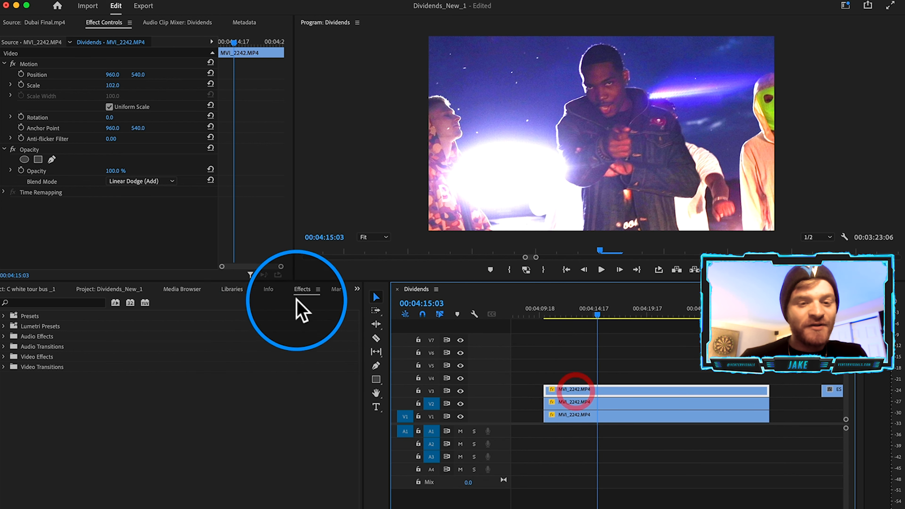
type("rgb")
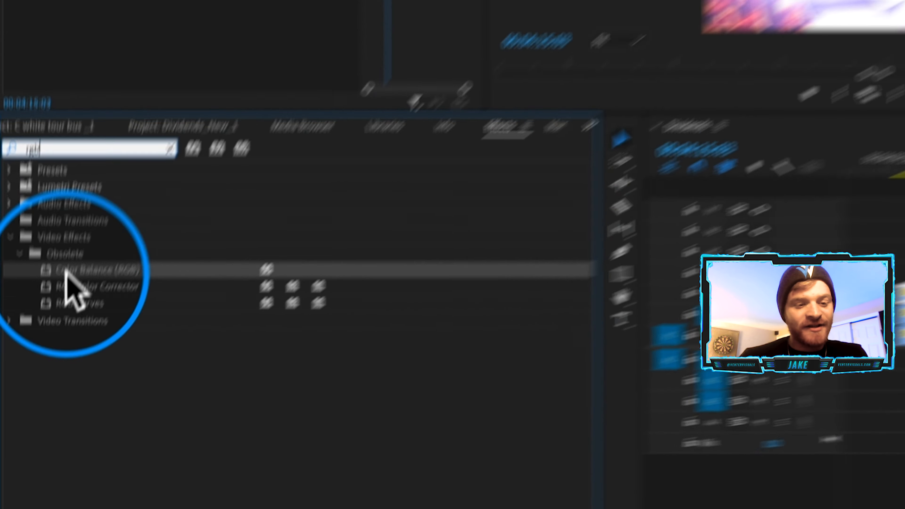
left_click_drag(71, 250, 464, 273)
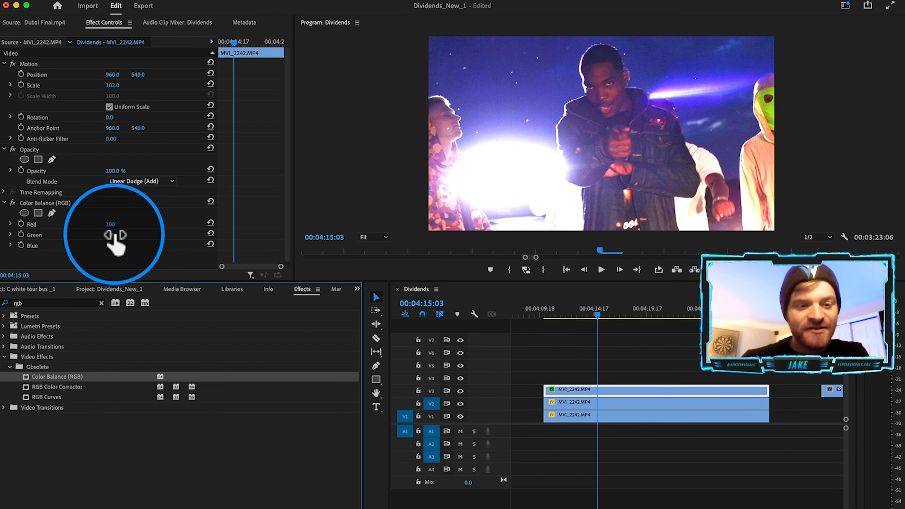
- Set Green and Blue to 0 in the V3 clip's Color Balance (RGB)
left_click(115, 236)
type("0")
key("Return")
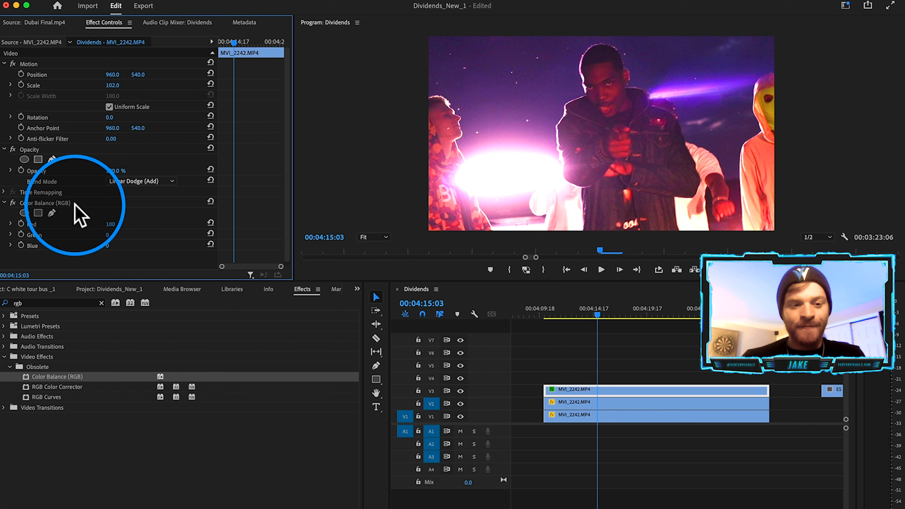
- Copy the Color Balance (RGB) effect from the V3 clip to the V2 clip, with Red set to 0 and Green to 100
key("minus")
key("Left")
key("Left")
left_click(64, 202)
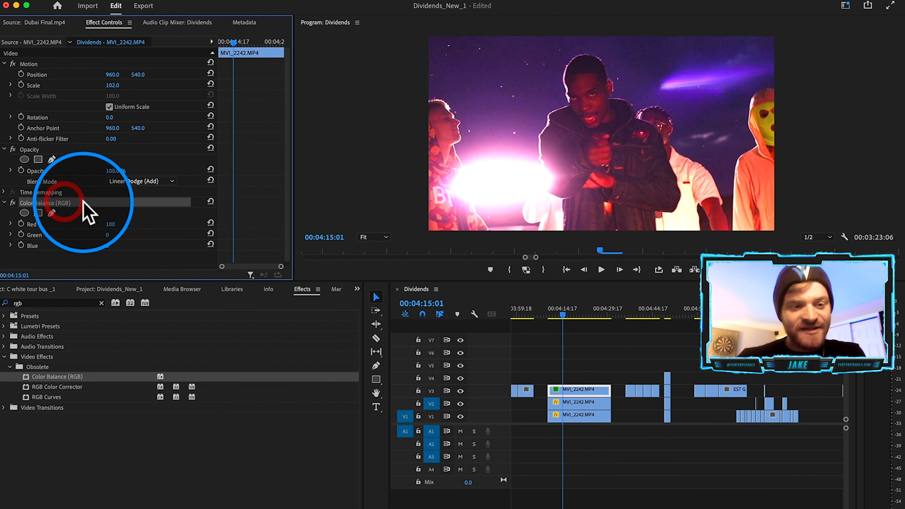
left_click(588, 405)
key("super+v")
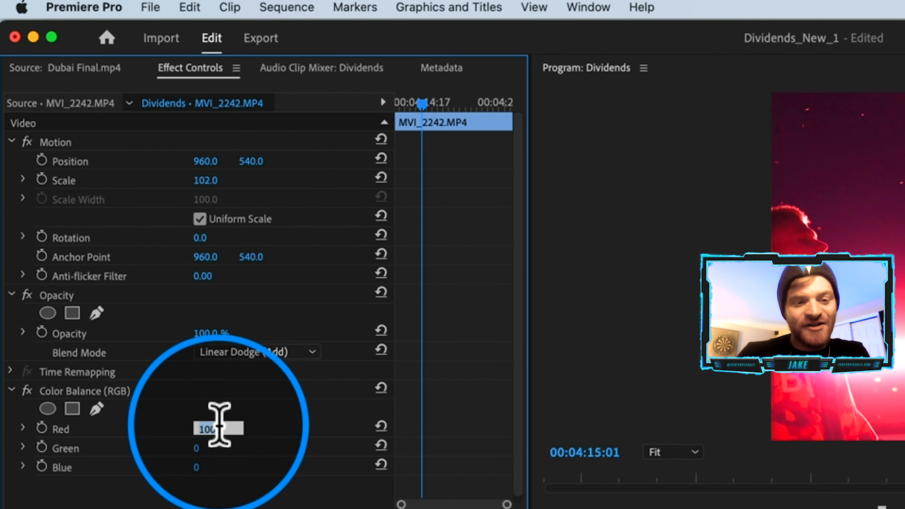
type("0")
left_click(198, 453)
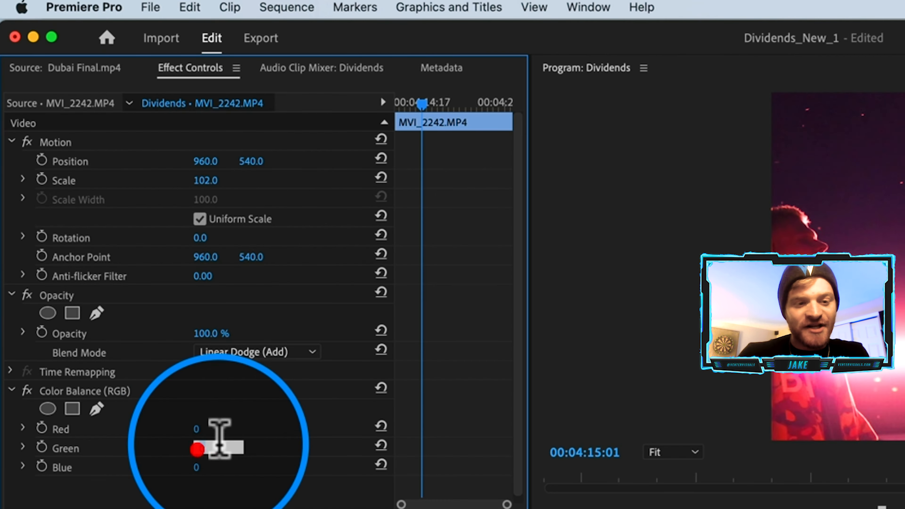
type("100")
left_click(256, 481)
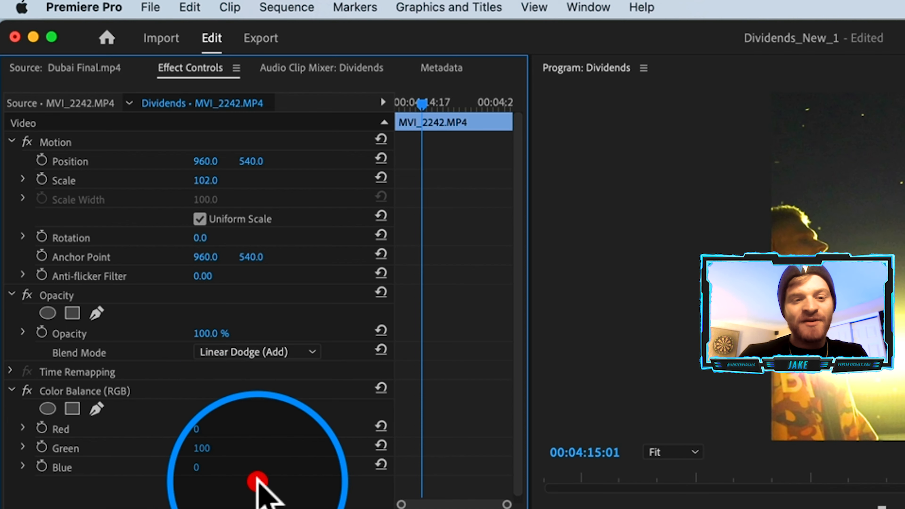
- Copy the V2 clip's Color Balance (RGB) effect to the V1 clip, with Green set to 0 and Blue to 100
left_click(94, 391)
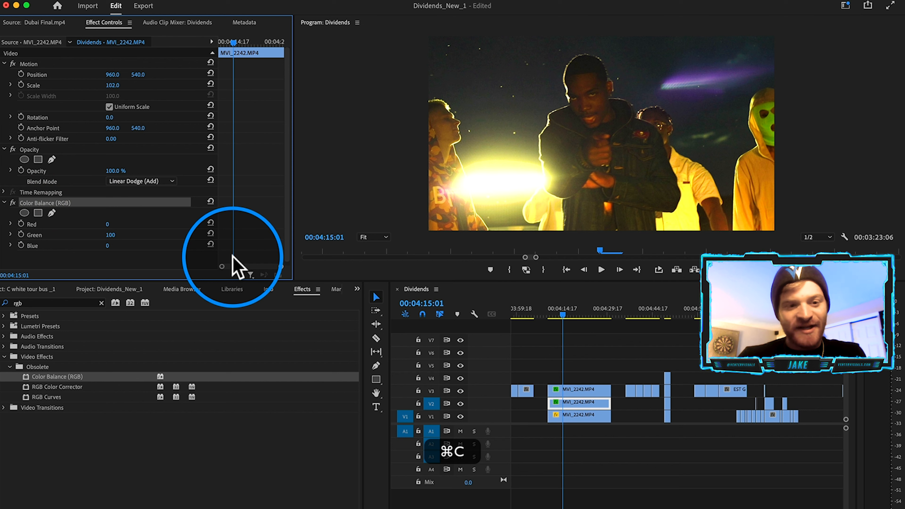
left_click(566, 415)
key("super+v")
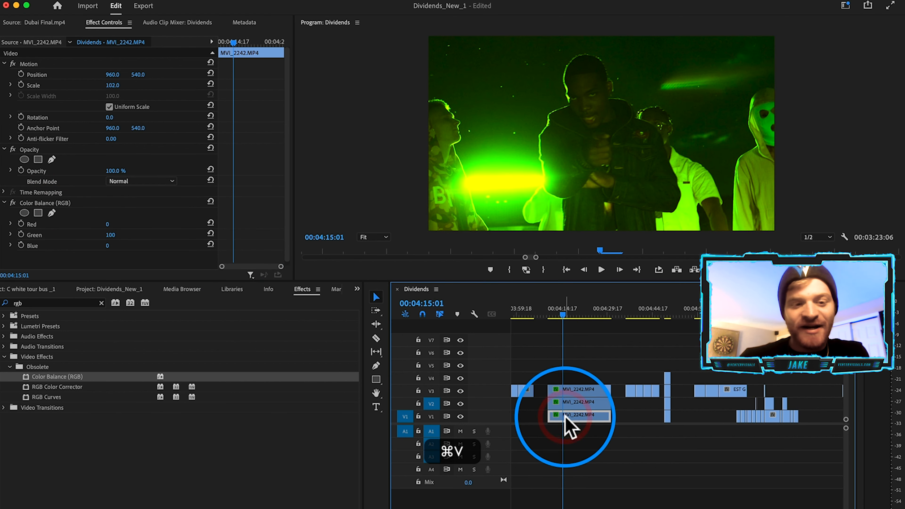
left_click(120, 234)
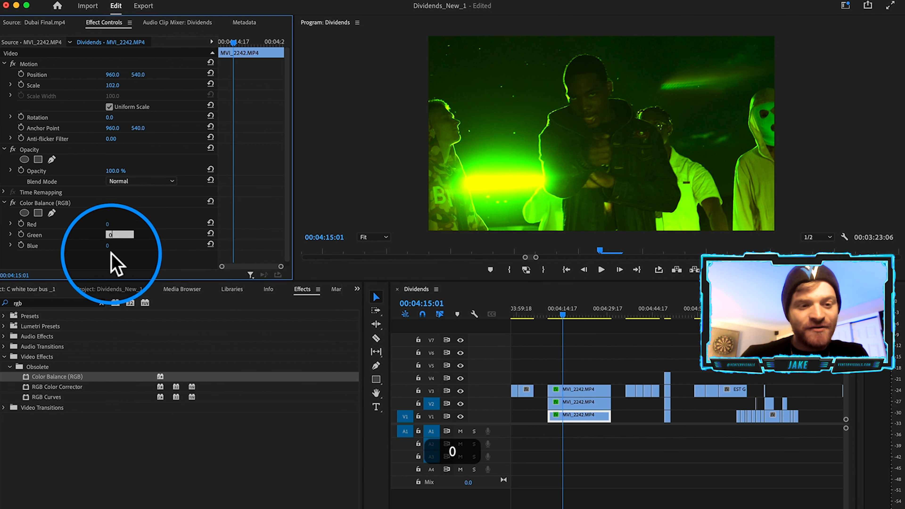
type("0")
left_click(108, 240)
type("100")
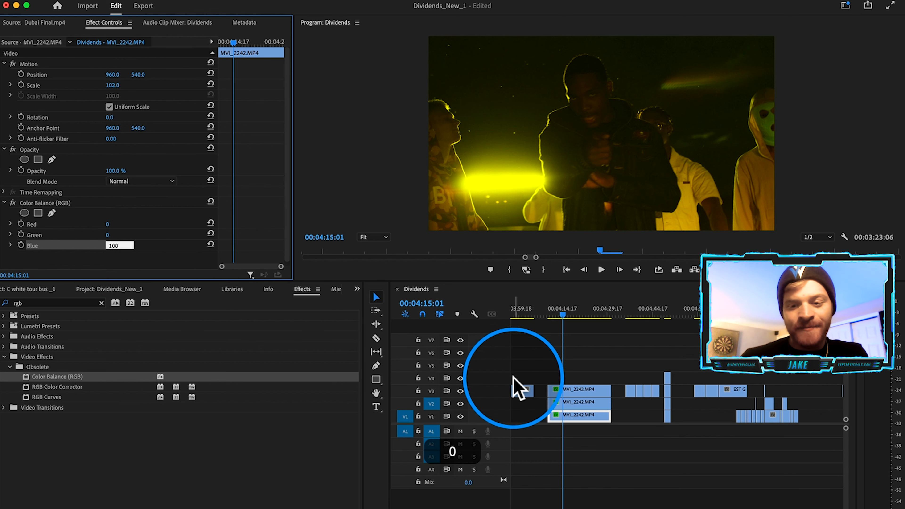
left_click(602, 368)
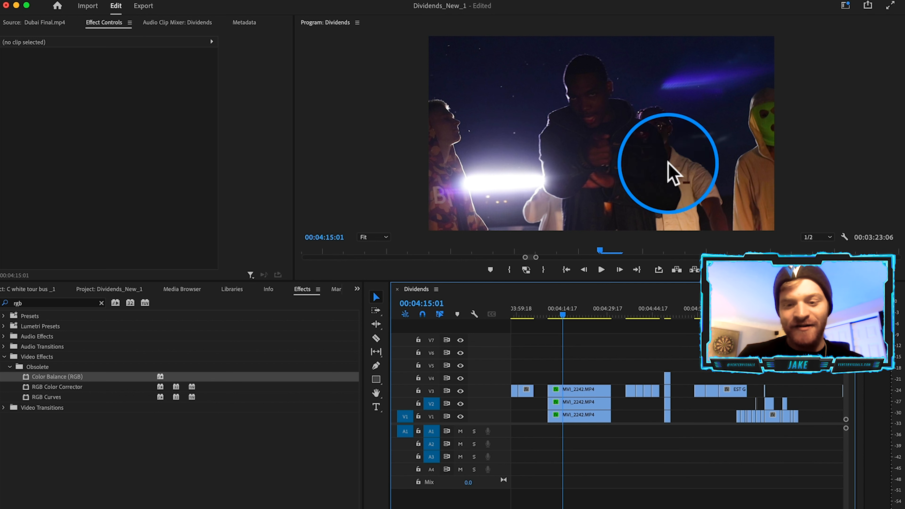
- Set the scale of the MVI_2242.MP4 clip on V3 to 106
left_click(573, 399)
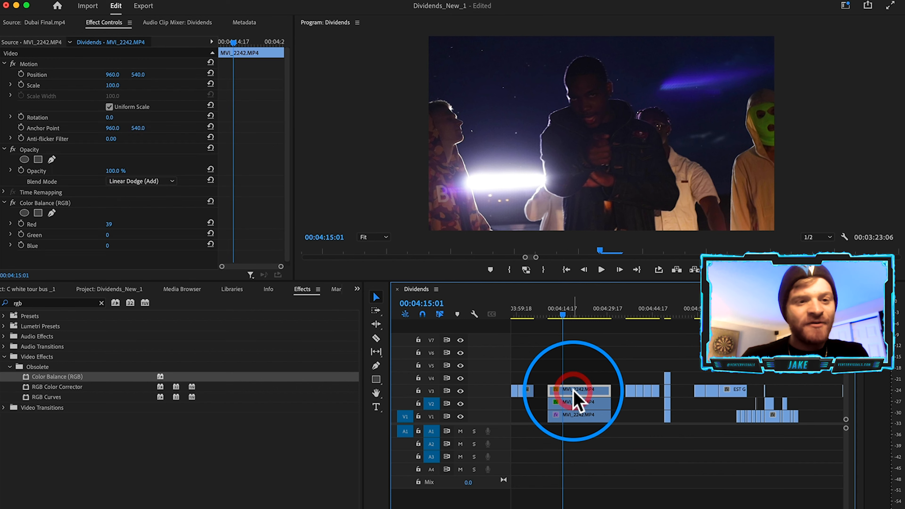
left_click(113, 86)
type("100")
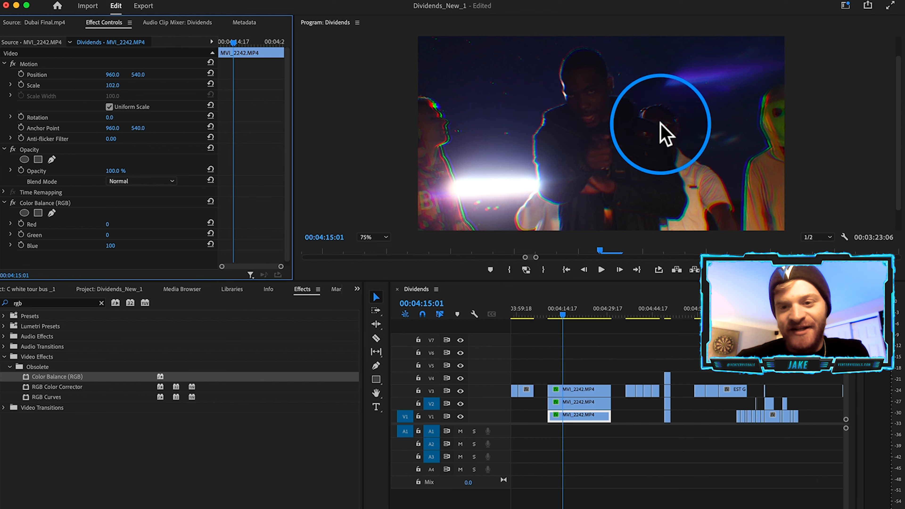
left_click(551, 367)
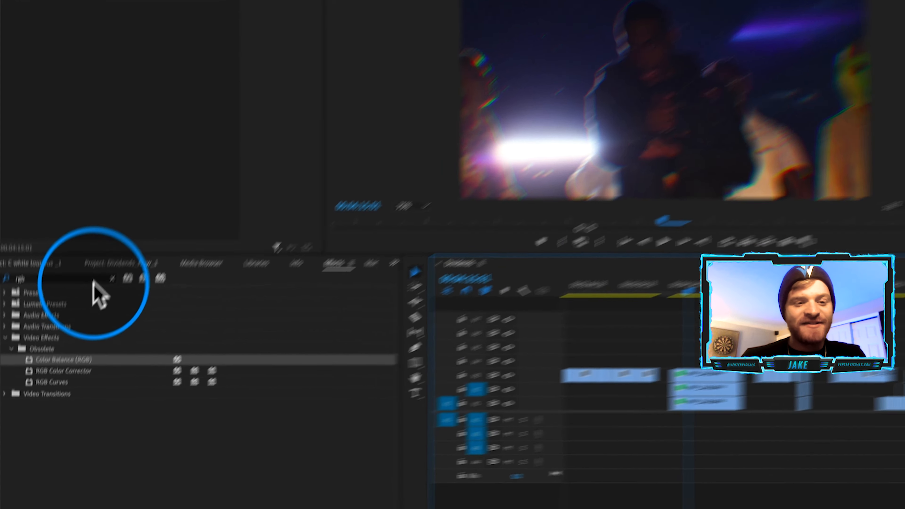
- Find the Lens Distortion effect by searching for "lens", apply it to the V3 clip and set its Curvature to -6
left_click(102, 303)
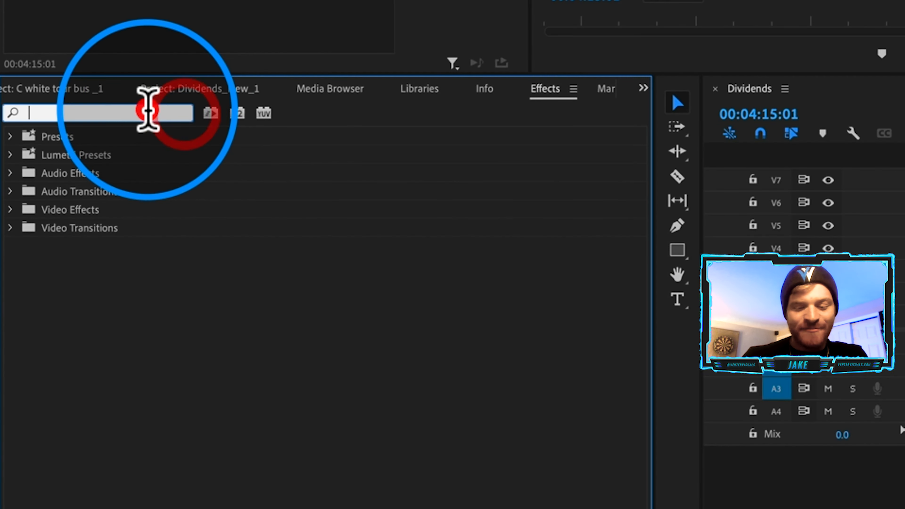
type("lens")
left_click(131, 245)
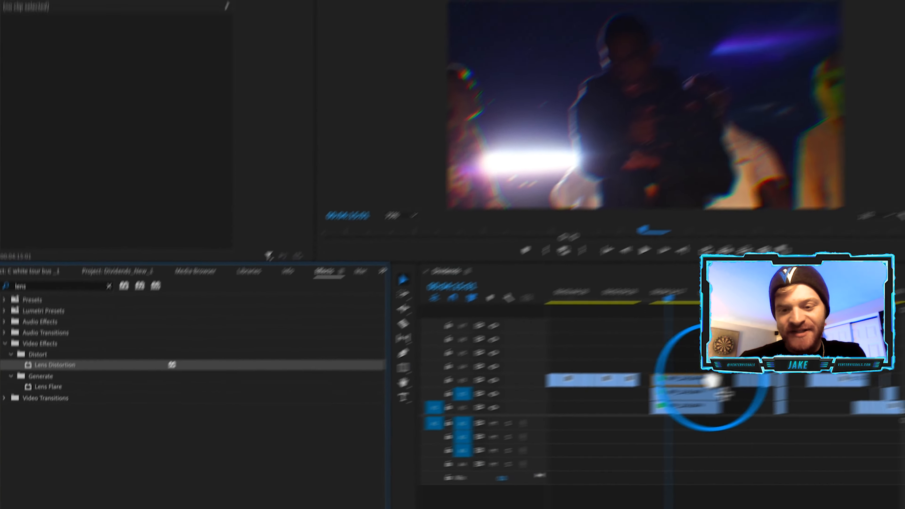
left_click(641, 390)
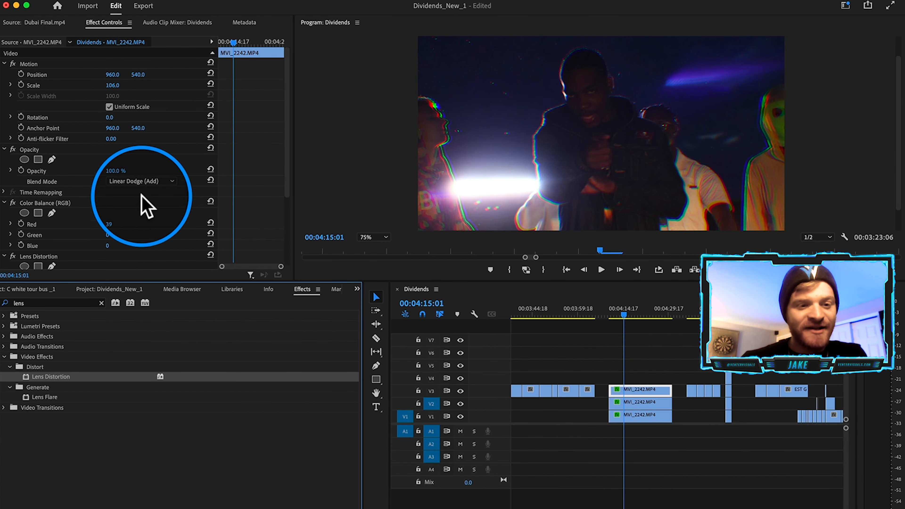
scroll(121, 217, "down", 5)
left_click(107, 177)
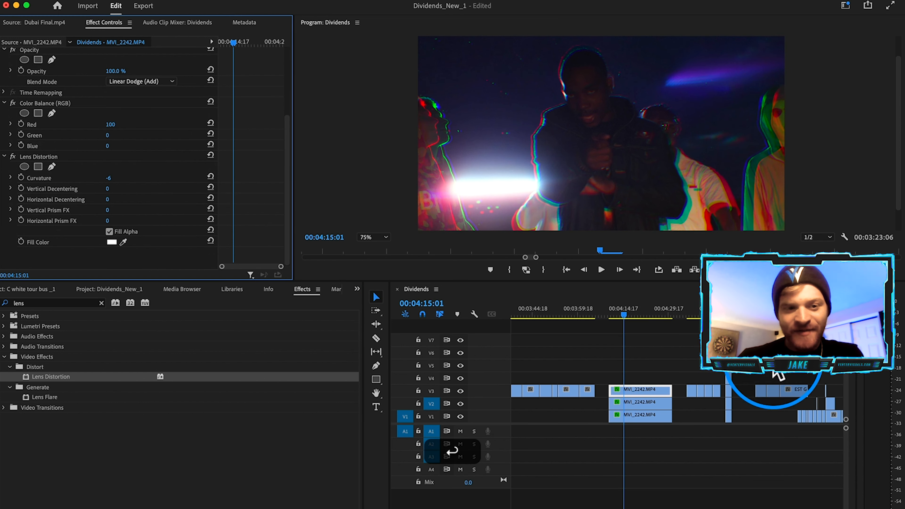
- Copy the Lens Distortion effect from the V3 clip to the V2 clip and set its Curvature to -4
key("super+c")
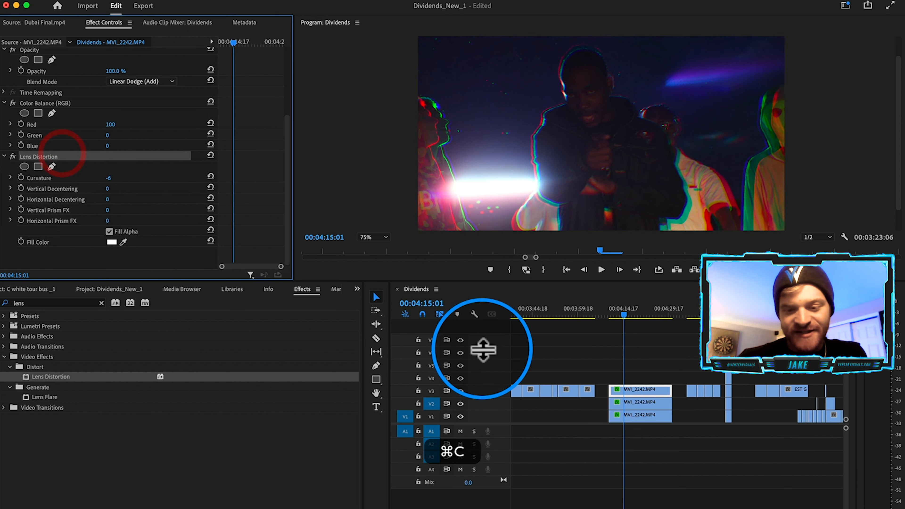
left_click(659, 402)
key("super+v")
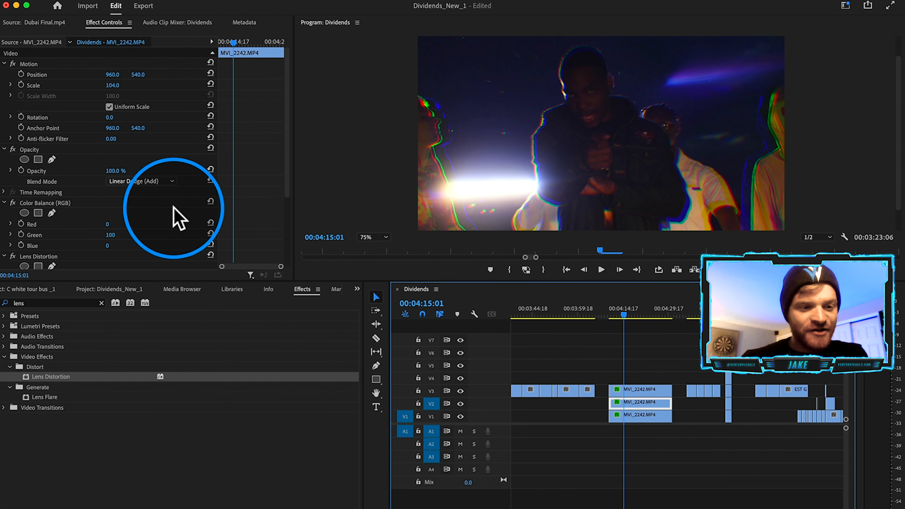
scroll(178, 218, "down", 5)
left_click(108, 178)
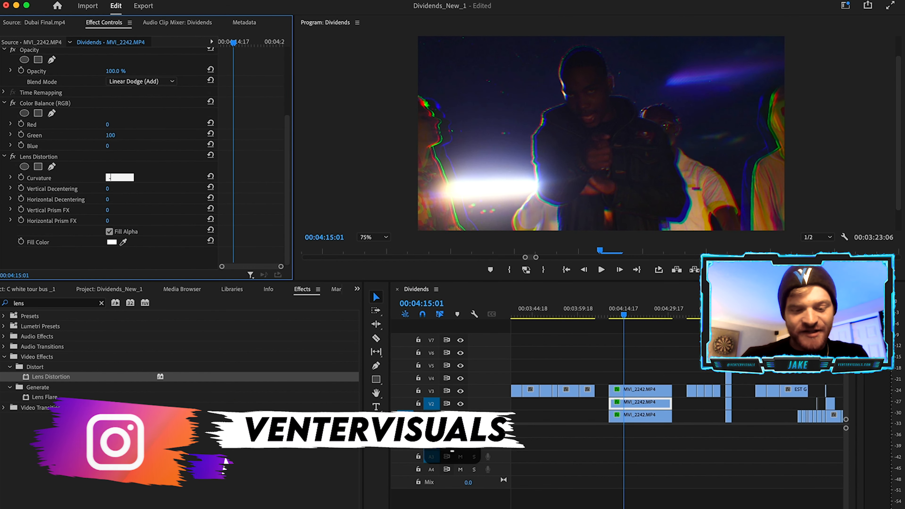
- Copy the Lens Distortion effect from the V2 clip to the V1 clip and give its Curvature a new negative value
left_click(73, 157)
key("super+c")
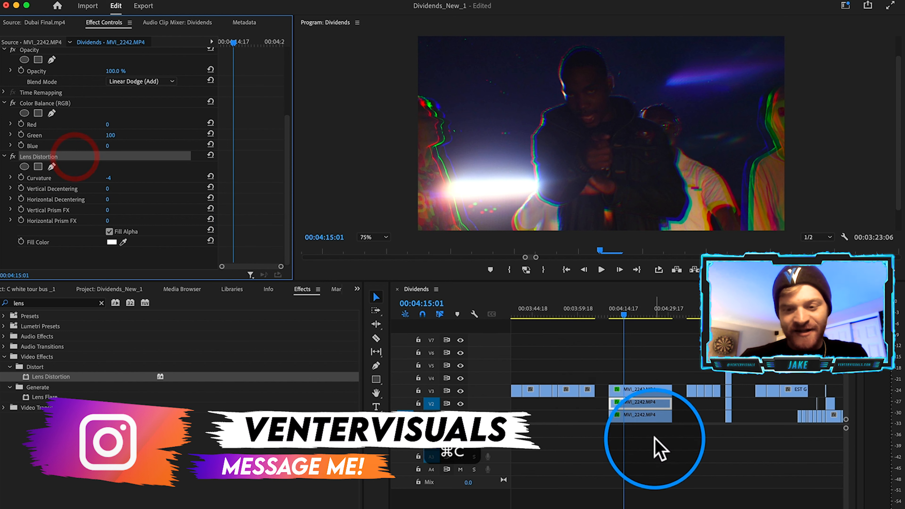
left_click(635, 415)
key("super+v")
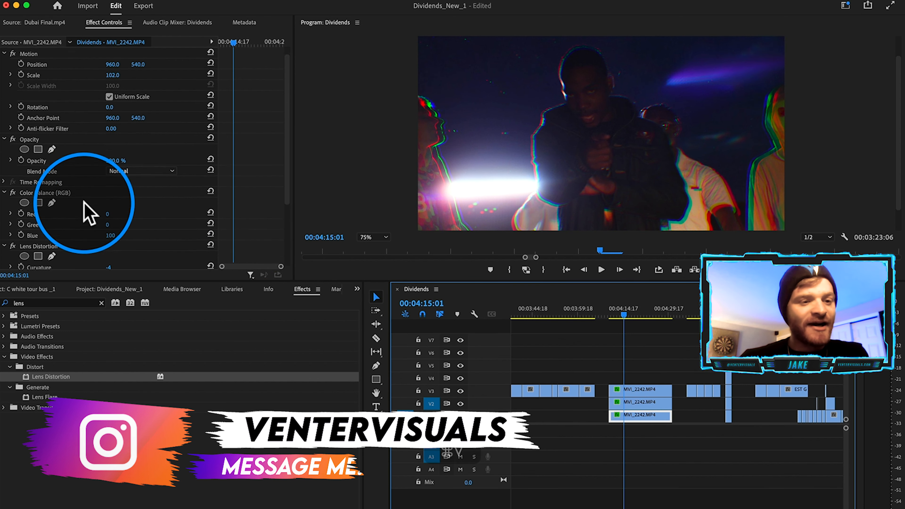
scroll(115, 194, "down", 5)
left_click(120, 178)
type("-")
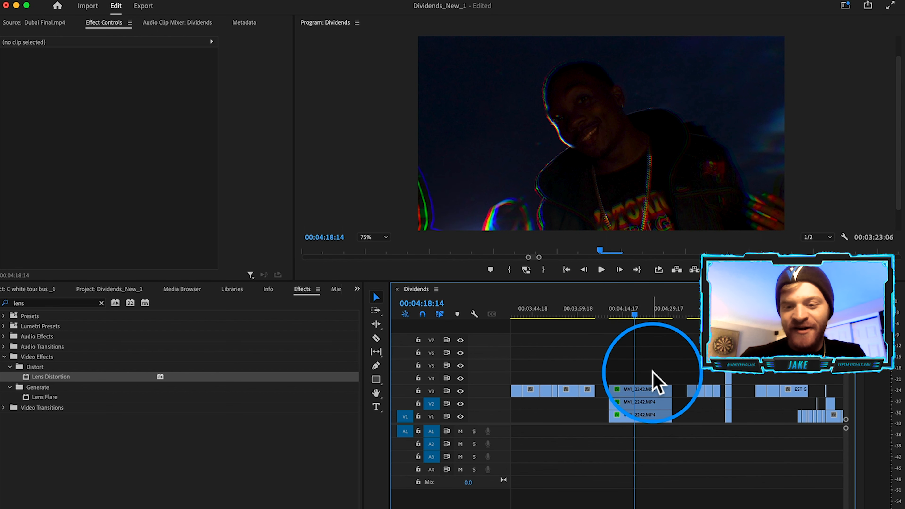
- Nest the three stacked MVI_2242.MP4 clips into a single sequence under the default name
left_click_drag(653, 372, 621, 426)
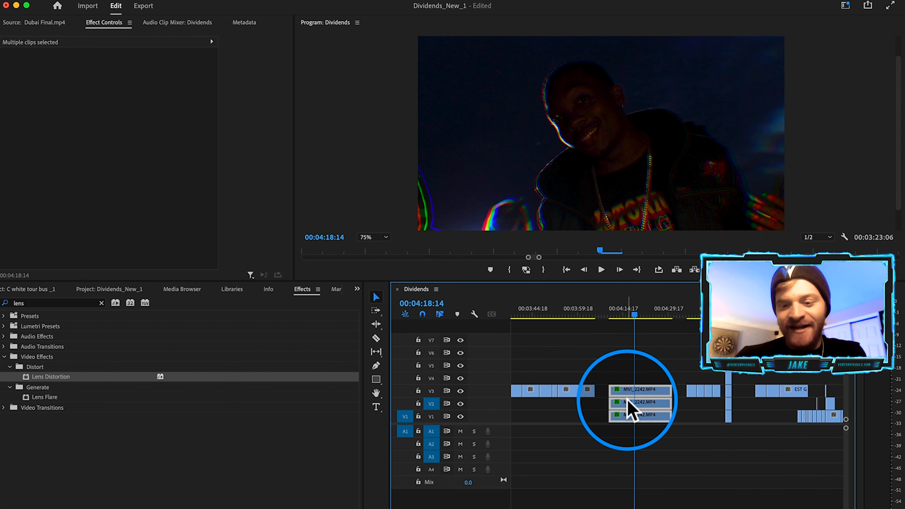
right_click(628, 410)
left_click(653, 299)
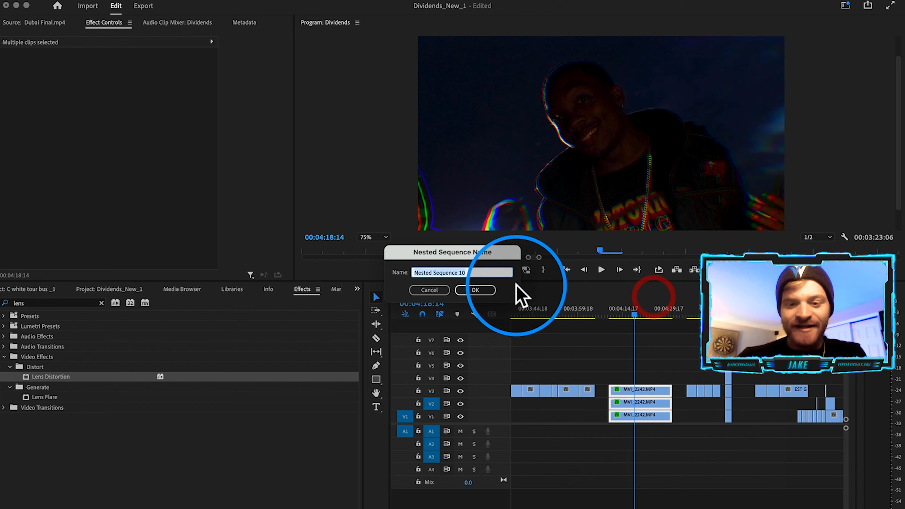
left_click(477, 298)
- Find Gaussian Blur by searching for "gaus", apply it to the nested sequence and set Blurriness to 50
left_click(54, 302)
type("gaus")
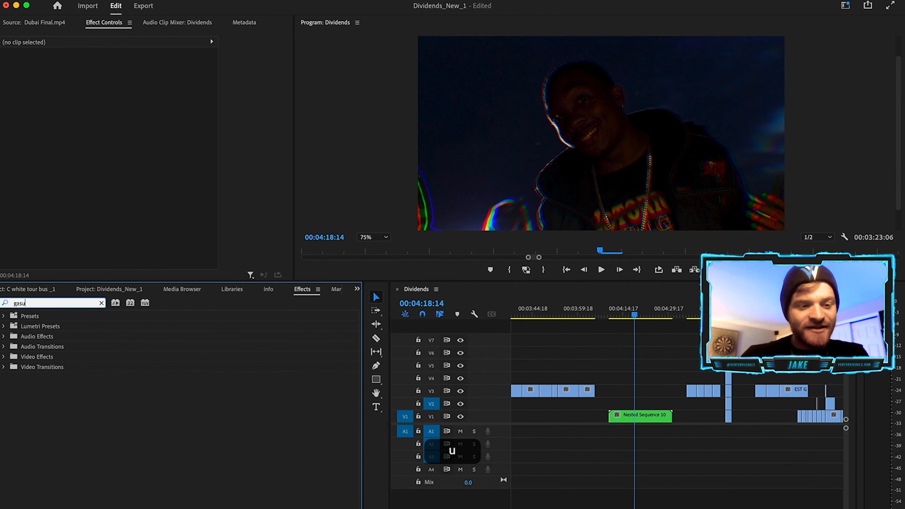
left_click(63, 407)
left_click_drag(63, 406, 645, 415)
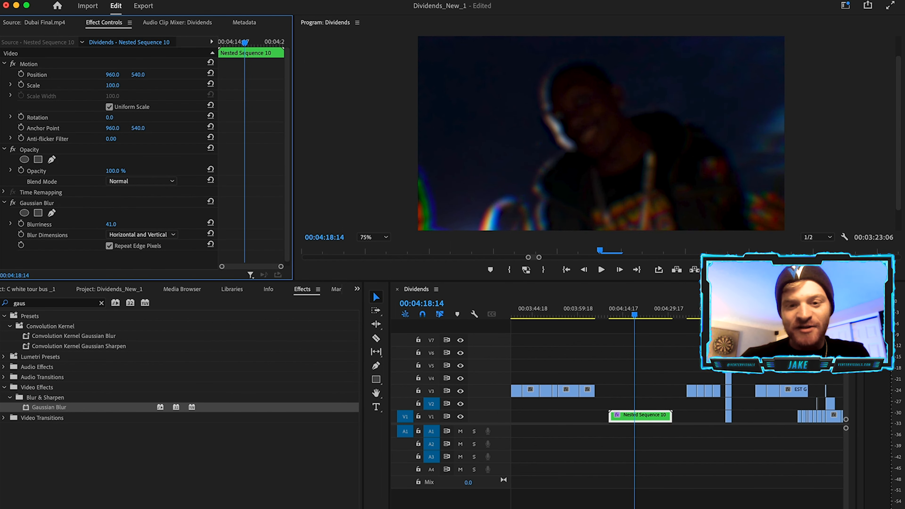
left_click_drag(111, 224, 666, 121)
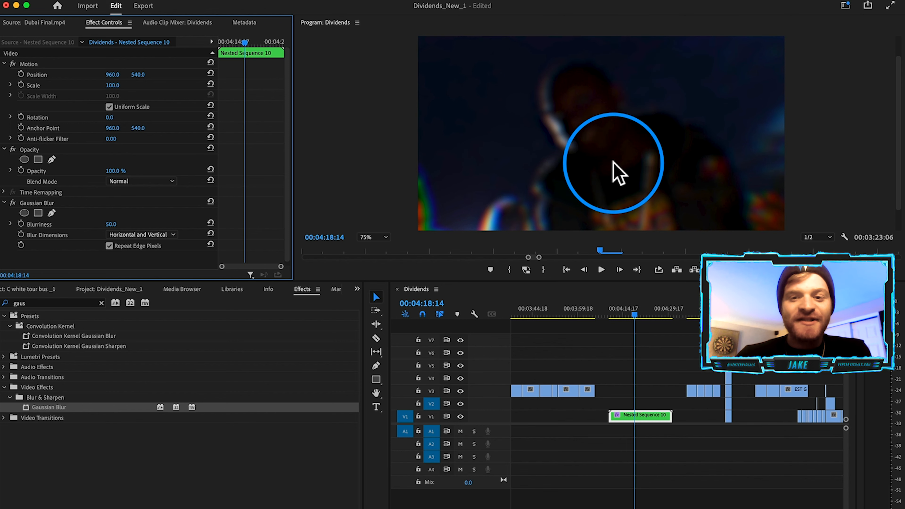
- Add an ellipse mask to the Gaussian Blur and enlarge it to span the full height of the frame
left_click(25, 213)
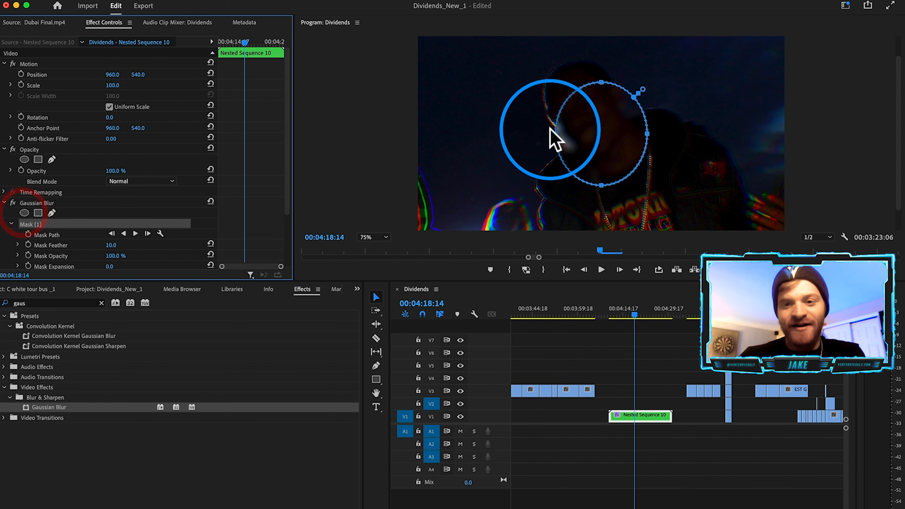
left_click_drag(603, 80, 598, 37)
left_click_drag(600, 188, 602, 230)
- Invert the Gaussian Blur mask, set Mask Feather to 680 and centre the mask over the performer's face
scroll(44, 243, "down", 4)
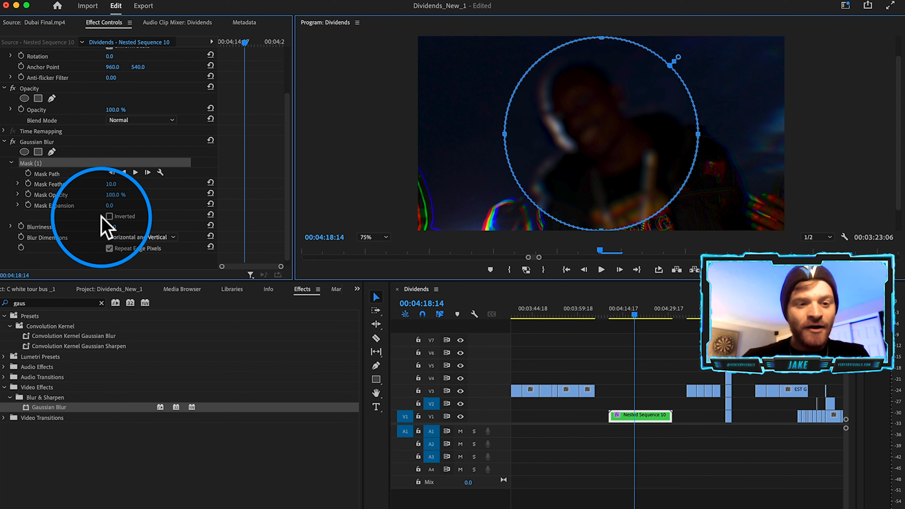
left_click(110, 216)
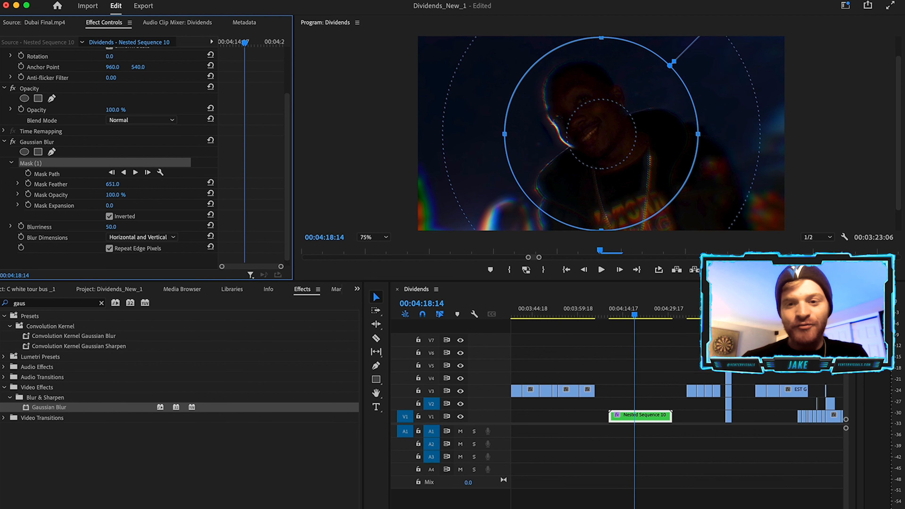
left_click_drag(120, 183, 128, 183)
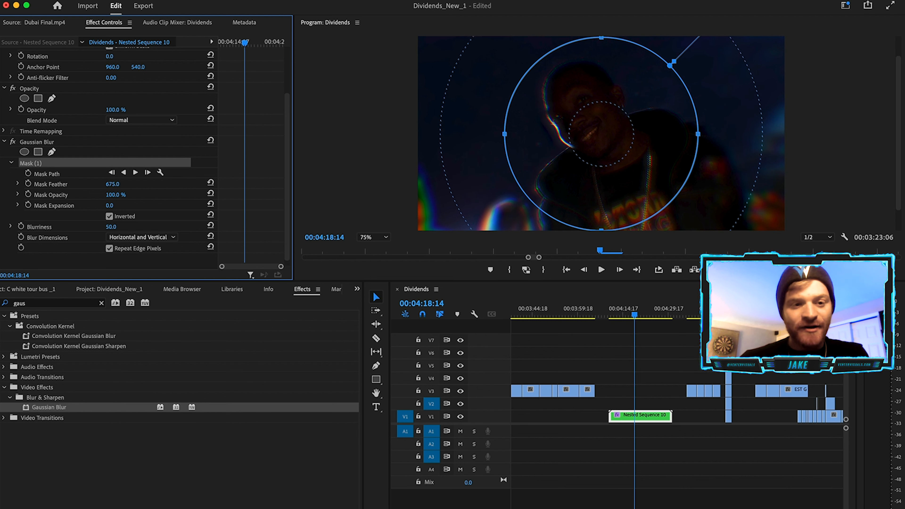
mouse_move(600, 126)
left_mouse_down()
mouse_move(598, 96)
mouse_move(599, 125)
left_mouse_up()
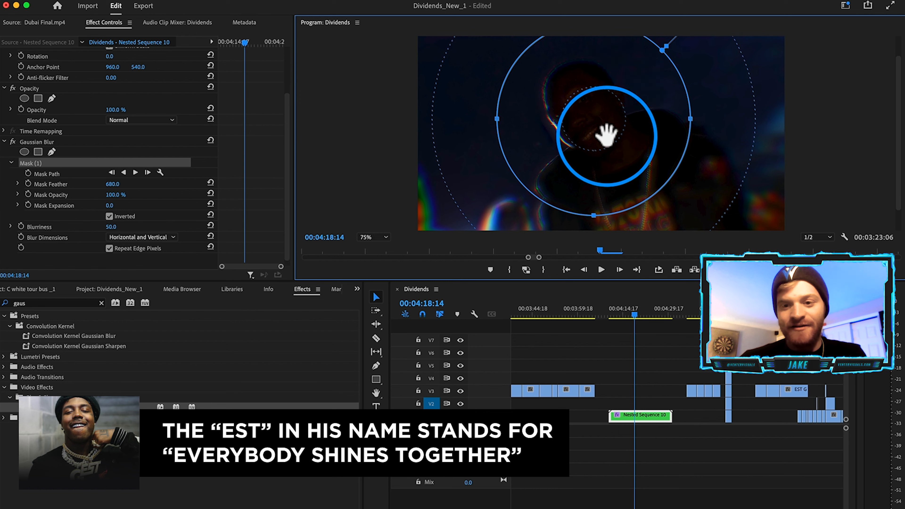
- Examine the blurred edges and colour fringing in the EST Gee - Hell reference clip around 00:03:39
left_click(658, 389)
left_click(571, 390)
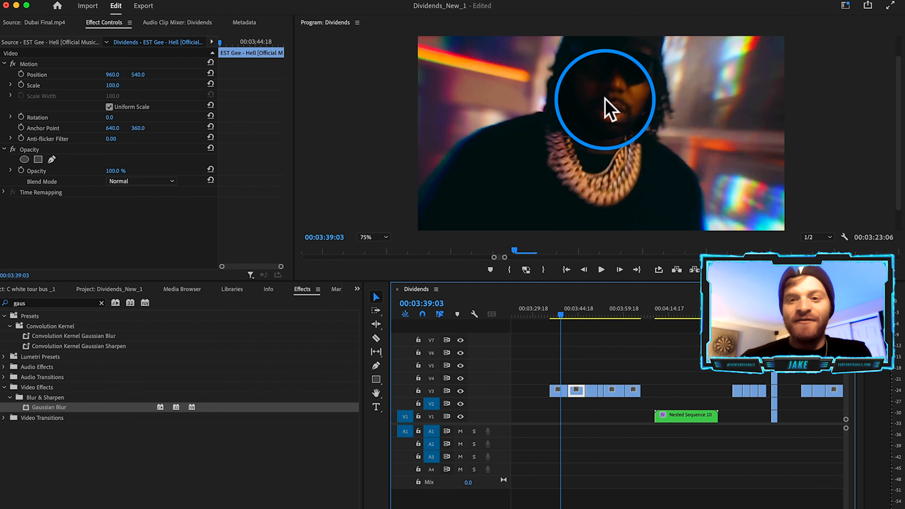
left_click(592, 354)
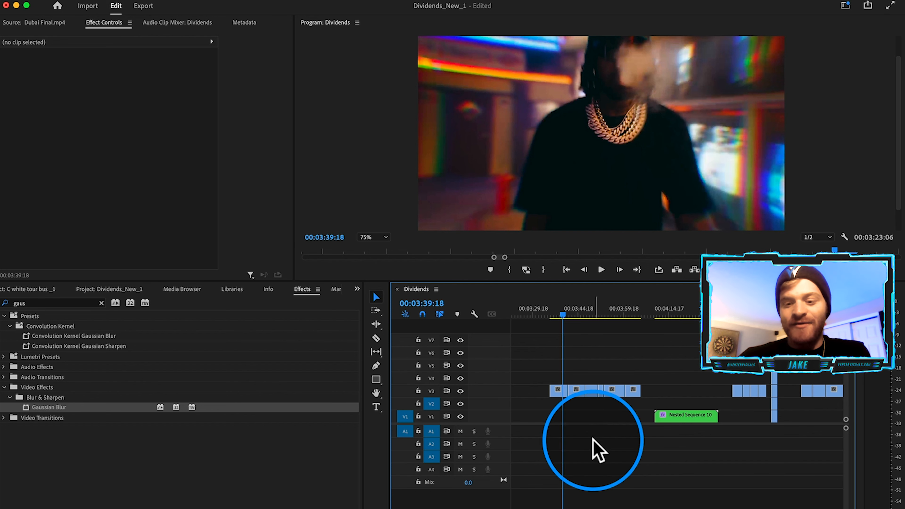
- Inspect the Gaussian Blur and its mask at other points of the nested sequence
left_click(685, 315)
left_click(685, 418)
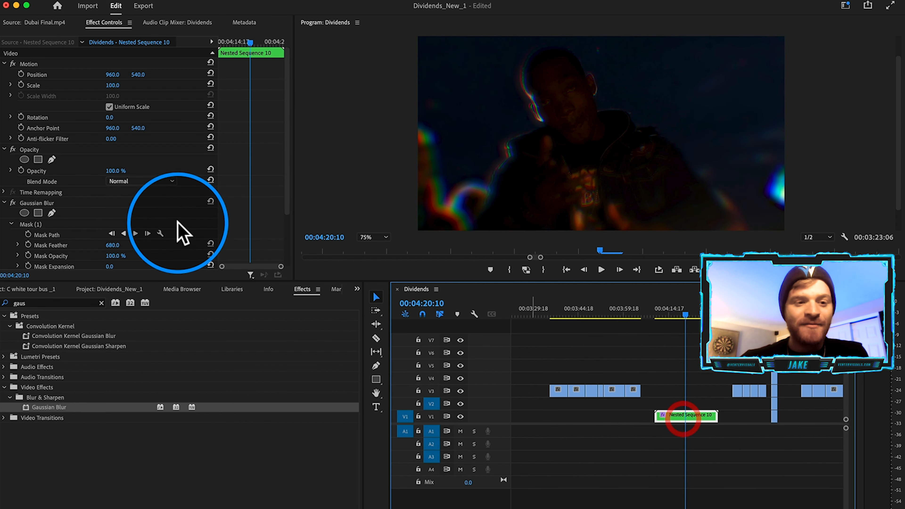
left_click(65, 202)
left_click(269, 42)
scroll(97, 157, "down", 3)
left_click(60, 162)
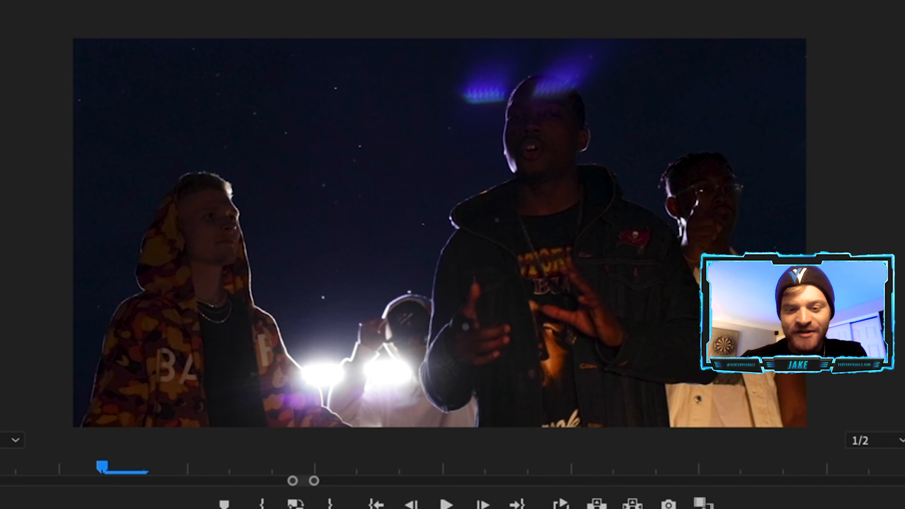
- Play the footage and compare the original with the effect by toggling the V2 track's visibility
key("space")
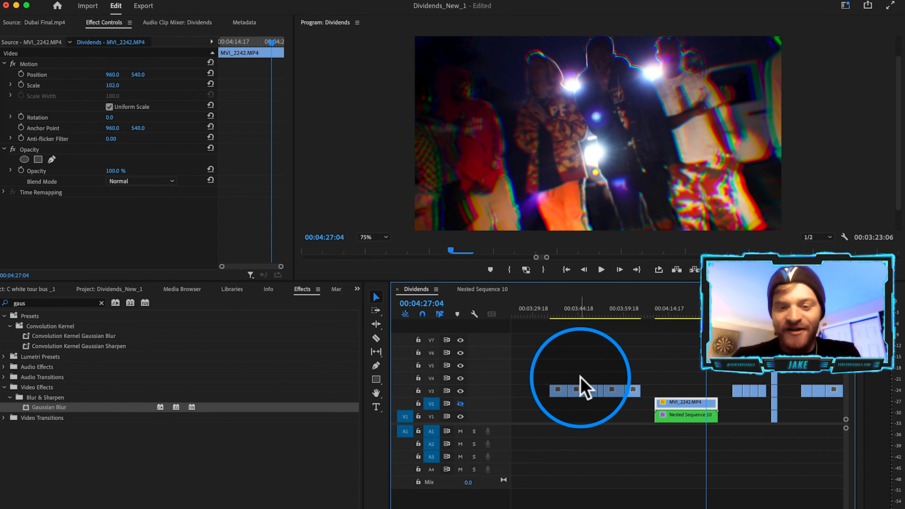
left_click(460, 404)
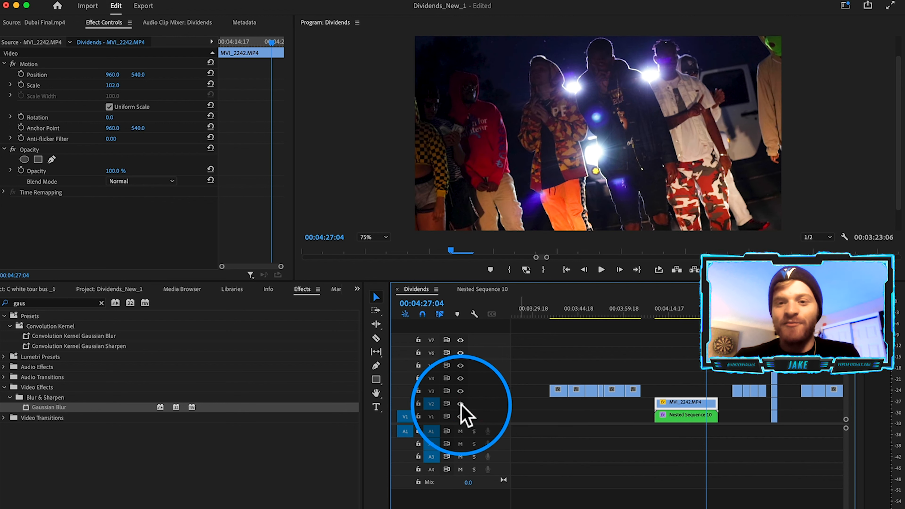
left_click(460, 404)
left_click(461, 405)
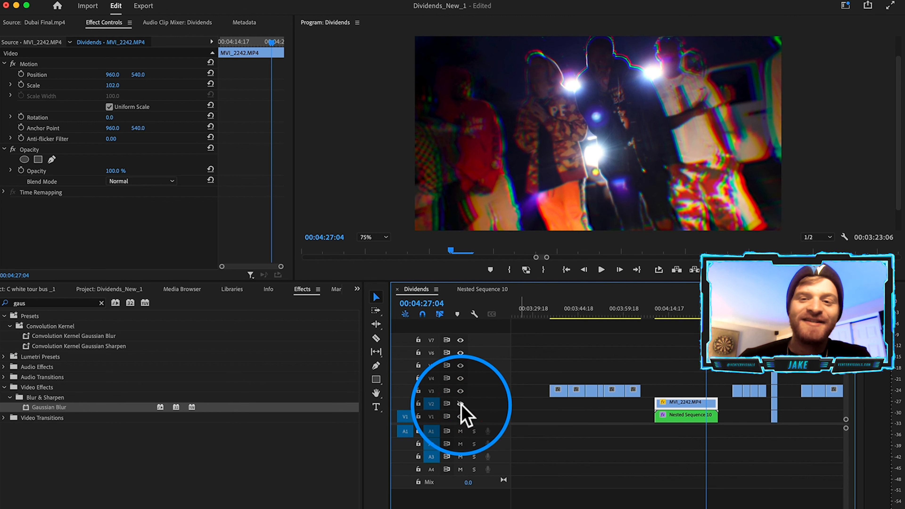
- Play the EST Gee - Blood reference section and stop at the transition near 00:04:42
left_click(570, 441)
key("space")
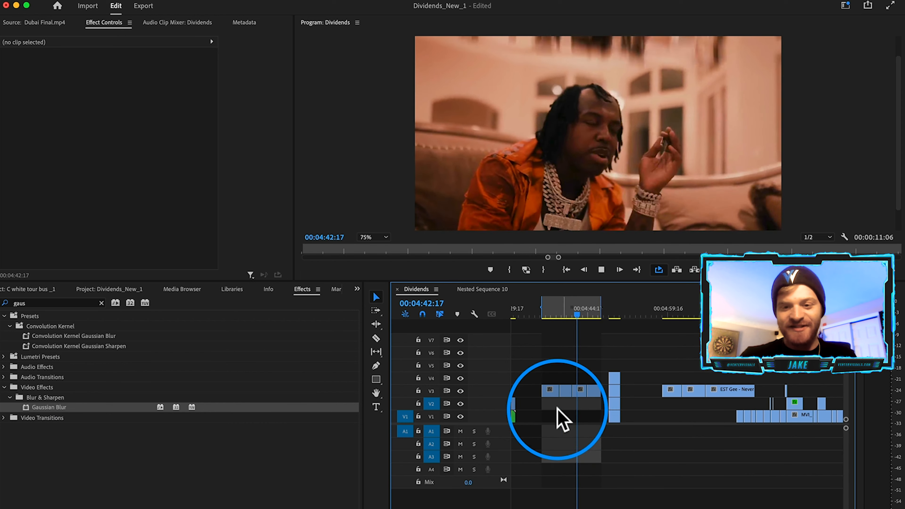
left_click(575, 311)
left_click_drag(575, 311, 578, 313)
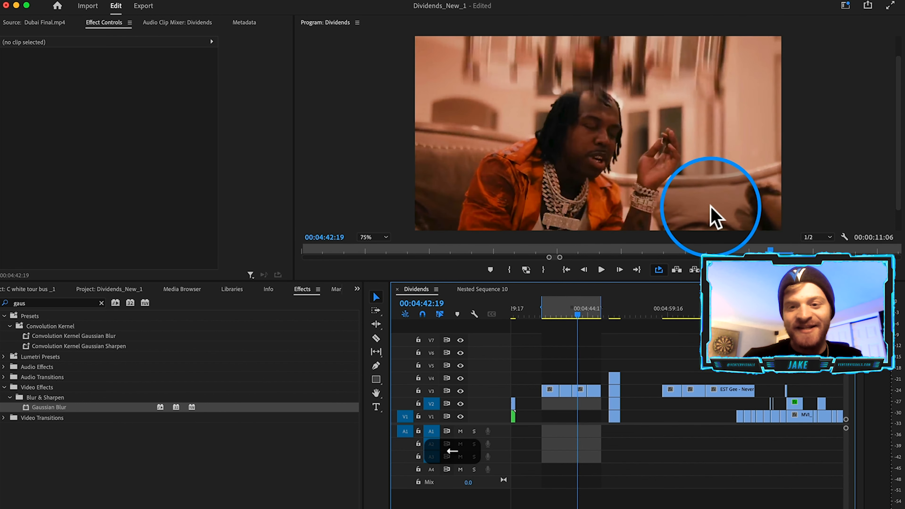
- Step frame by frame back and forth through the transition from the sofa shot to the courtyard shot between 00:04:42:19 and 00:04:43:02
key("Right")
key("Right")
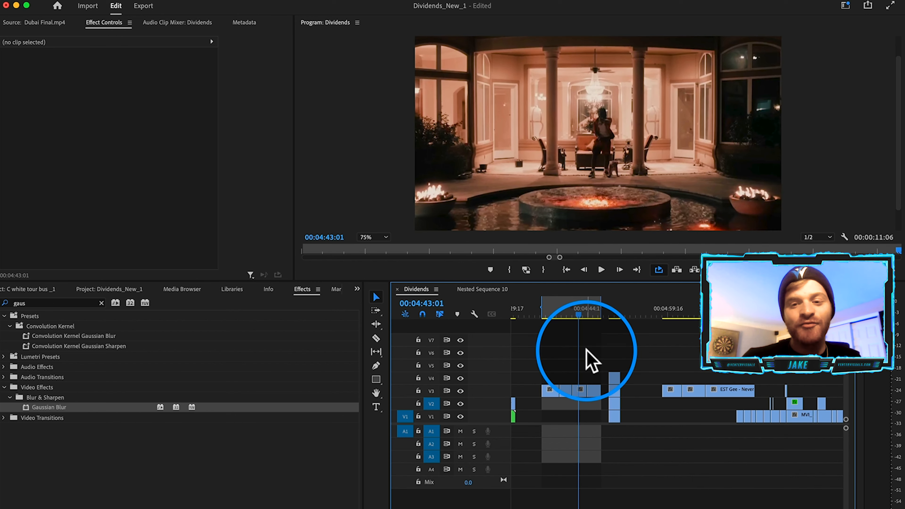
key("=")
key("Right")
key("Right")
key("Right")
key("Left")
key("Left")
key("Left")
key("Left")
key("Left")
key("Left")
key("Left")
key("Left")
key("Left")
key("Left")
key("Left")
key("Left")
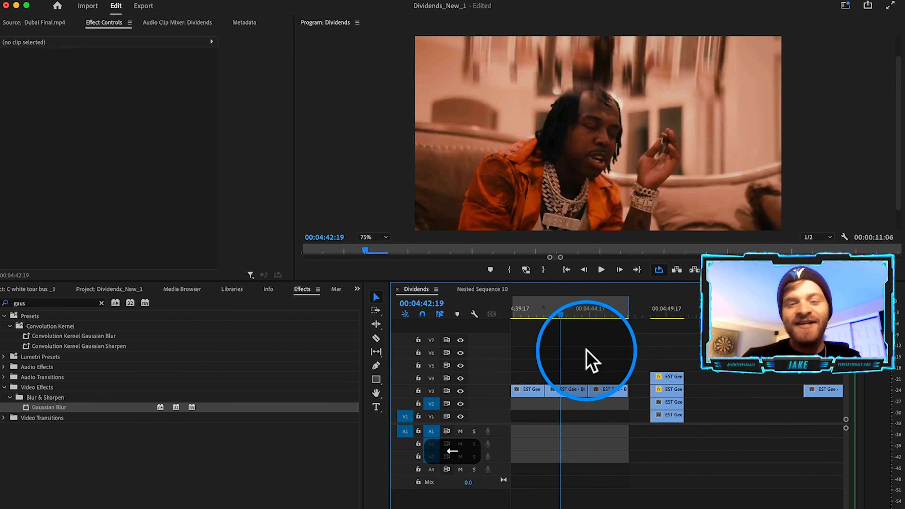
key("Right")
key("Right")
key("Right")
key("Right")
key("Right")
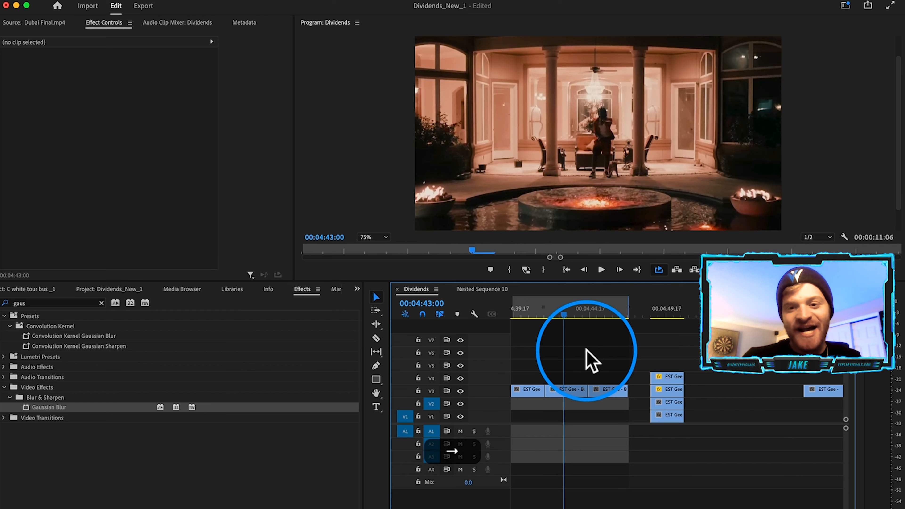
key("Right")
key("Right")
key("Right")
key("Right")
key("Right")
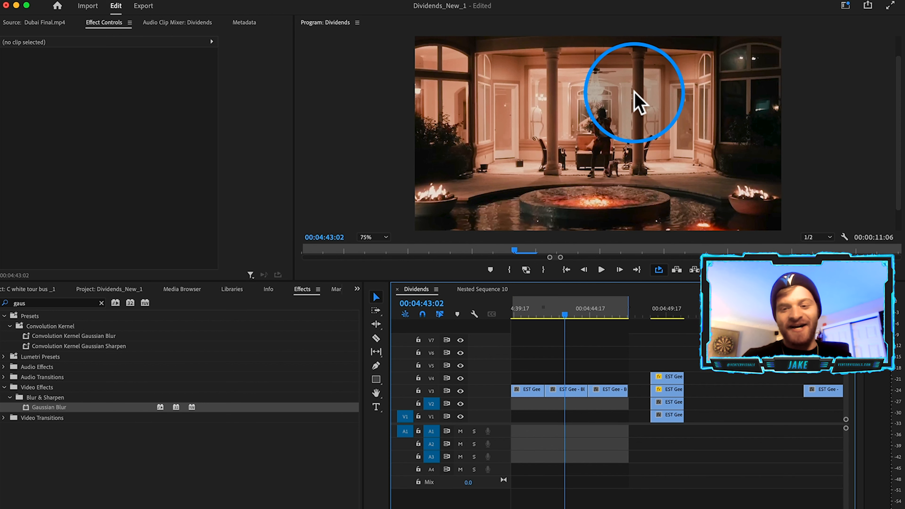
- Duplicate the last EST Gee - Blood clip into the empty stretch of V3 around 00:04:49 and add a frame hold at the copy's first frame
left_click(567, 391)
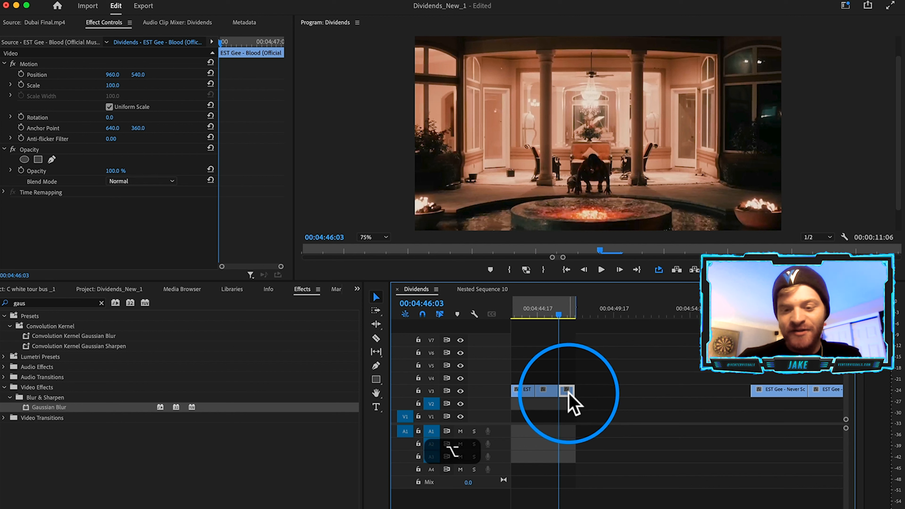
left_click_drag(568, 393, 626, 394)
left_click(618, 314)
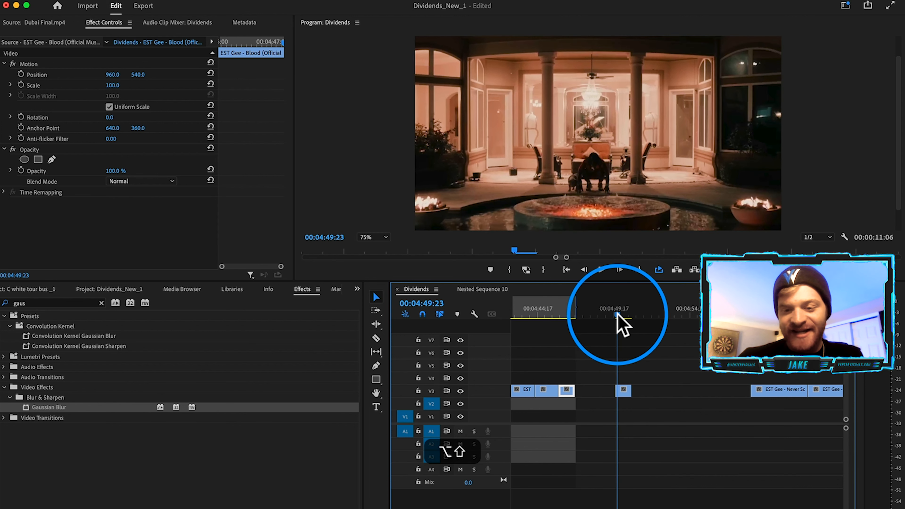
left_click(618, 317)
mouse_move(617, 318)
left_mouse_down()
mouse_move(631, 323)
mouse_move(617, 322)
left_mouse_up()
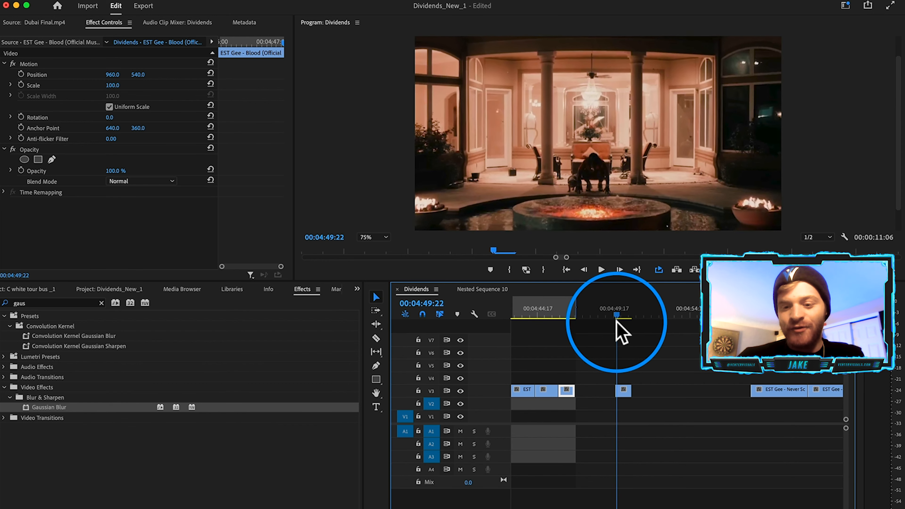
scroll(618, 360, "up", 3)
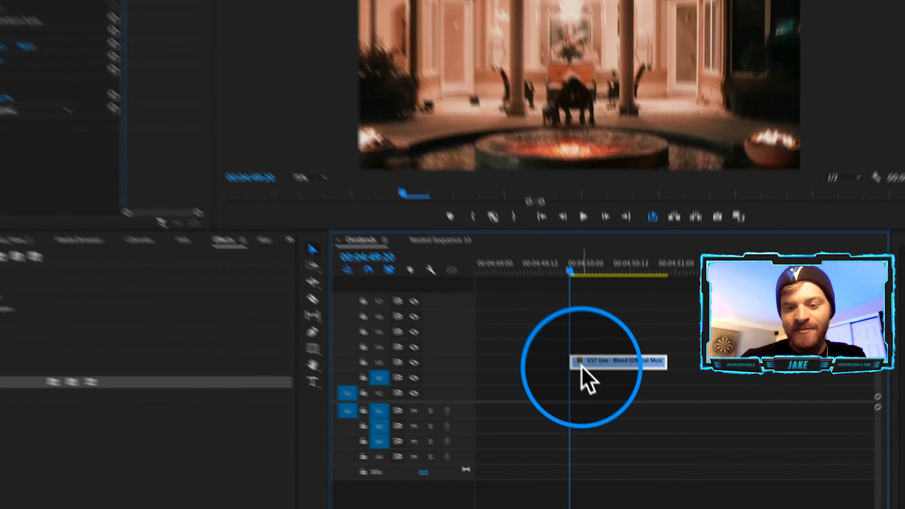
right_click(582, 366)
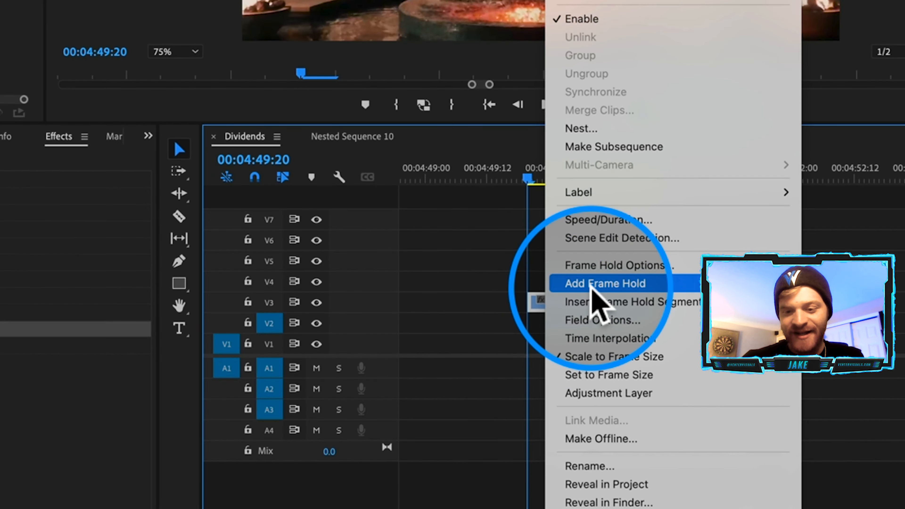
left_click(590, 285)
mouse_move(531, 178)
left_mouse_down()
mouse_move(621, 186)
mouse_move(642, 198)
mouse_move(531, 196)
left_mouse_up()
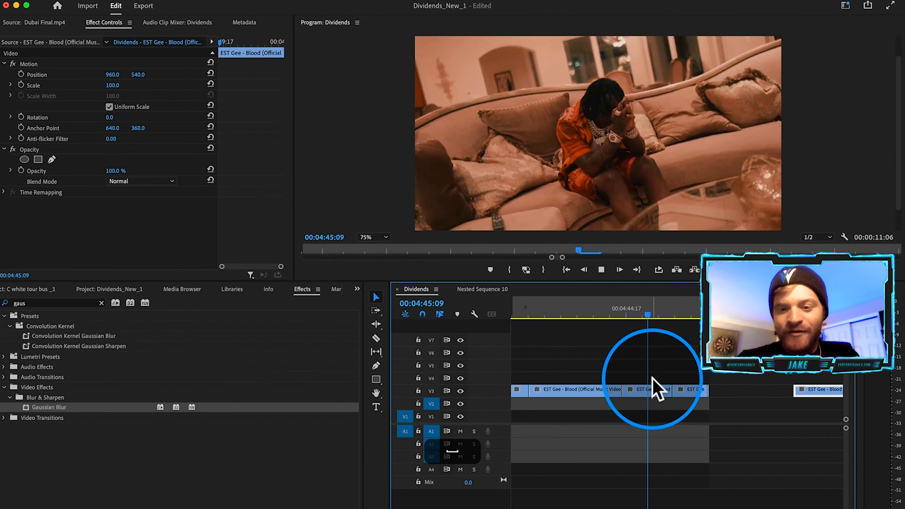
- Examine the reference transition around 00:04:45:21 frame by frame to see how the two shots overlap
left_click(674, 294)
left_click(664, 309)
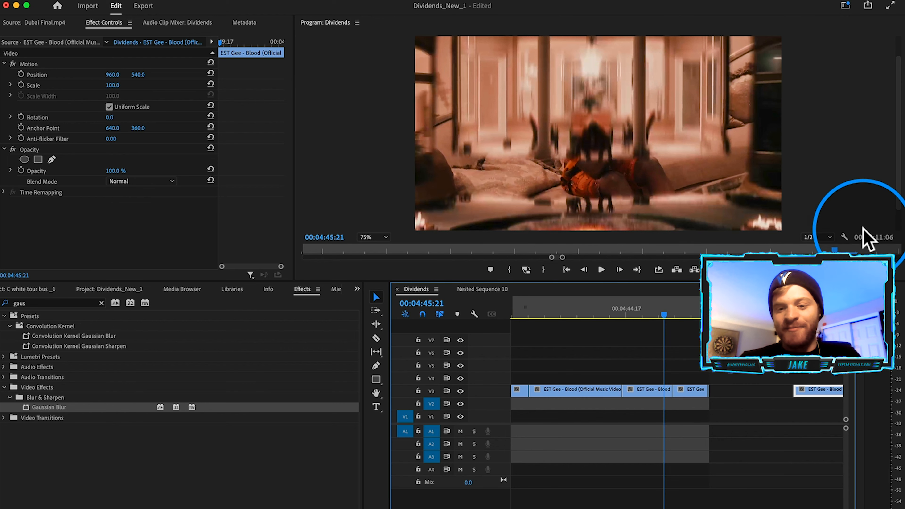
key("Right")
key("Right")
key("Left")
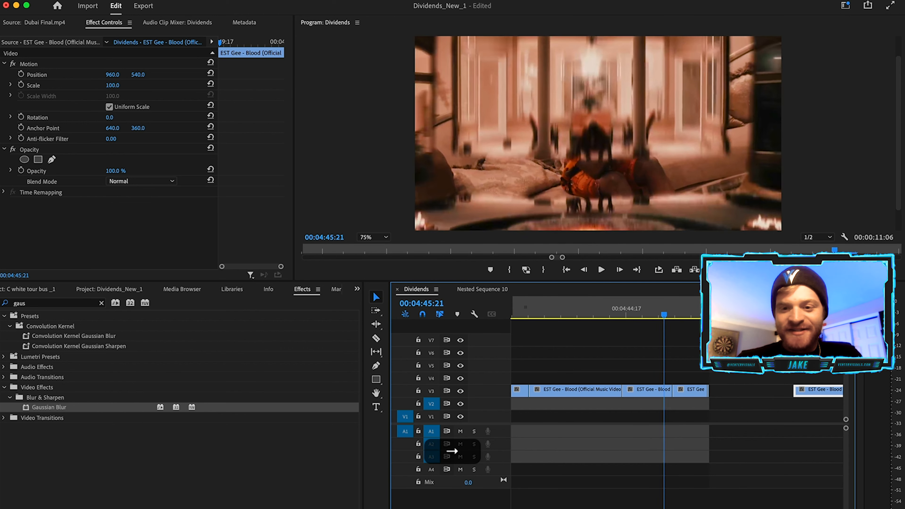
key("Right")
key("Left")
key("Left")
key("Left")
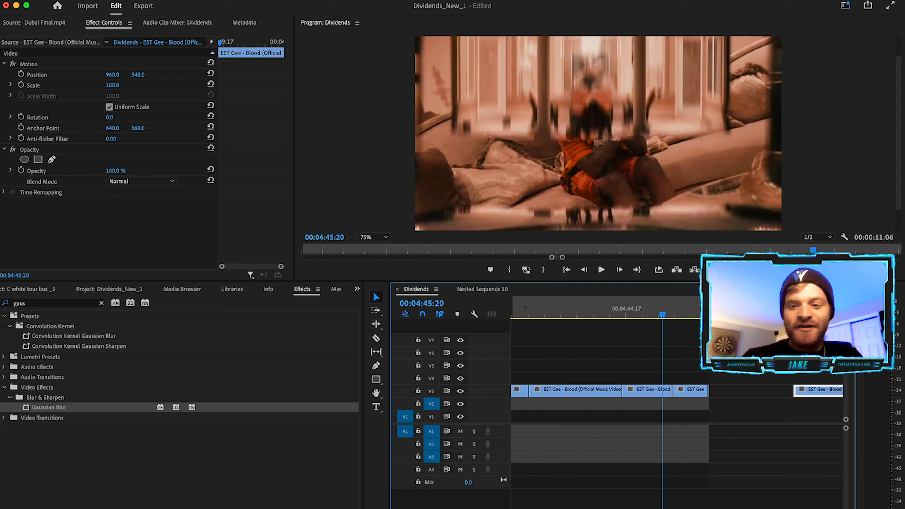
- Stack copies of the frozen EST Gee - Blood clip on V1 through V4 and hide tracks V1, V2 and V3
scroll(694, 372, "down", 5)
left_click(602, 314)
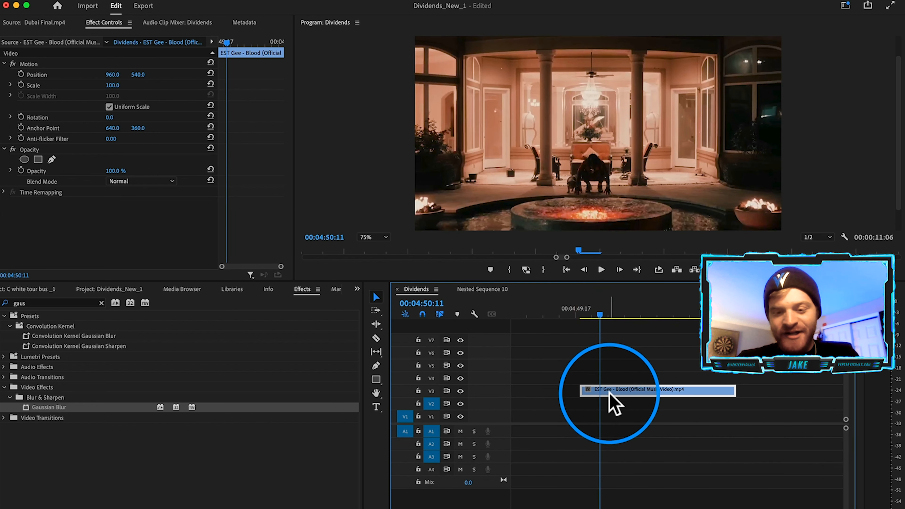
left_click_drag(624, 396, 632, 423)
left_click(460, 391)
left_click(462, 405)
left_click(461, 416)
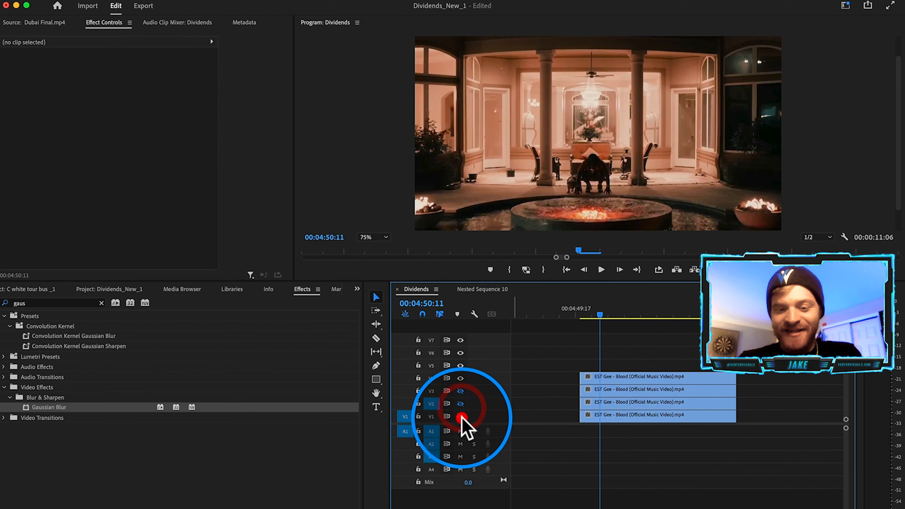
- Draw a closed four-point opacity mask on the V4 clip around the central house area, from the frame's upper edge down to the patio floor
left_click(628, 377)
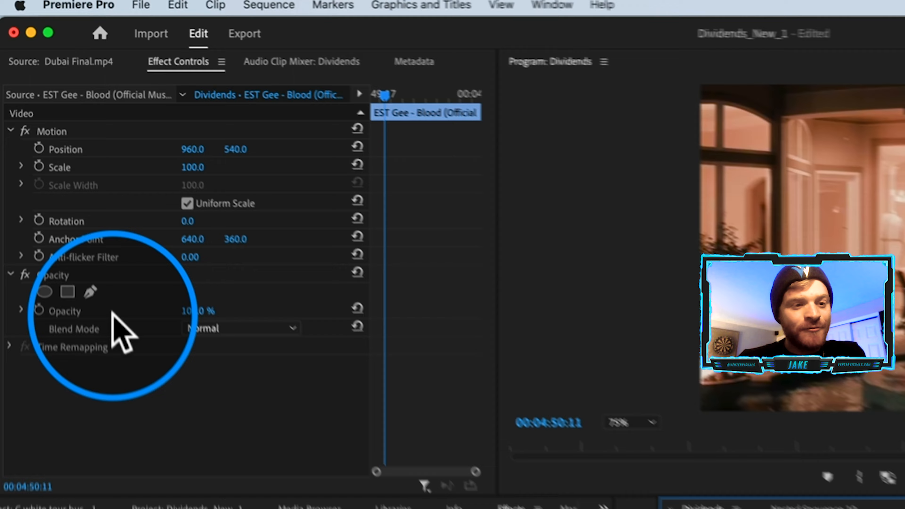
left_click(41, 280)
left_click(90, 292)
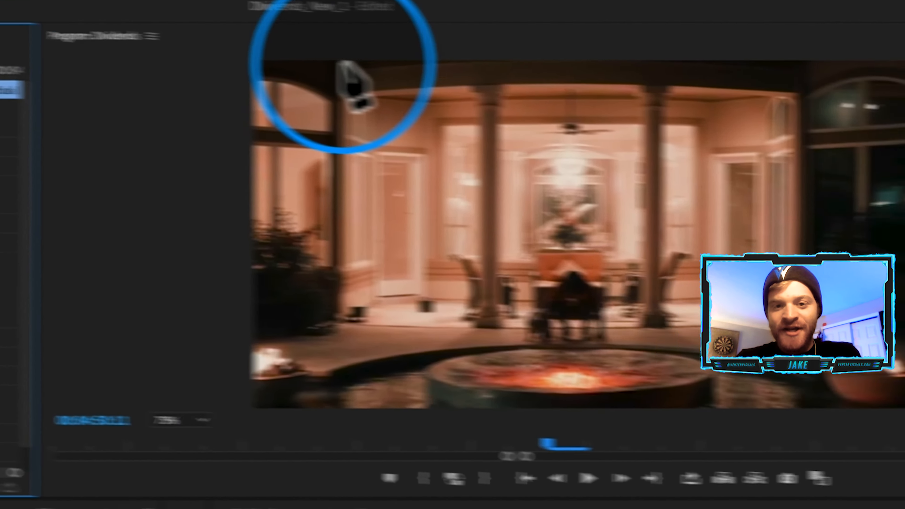
left_click(828, 92)
left_click(206, 52)
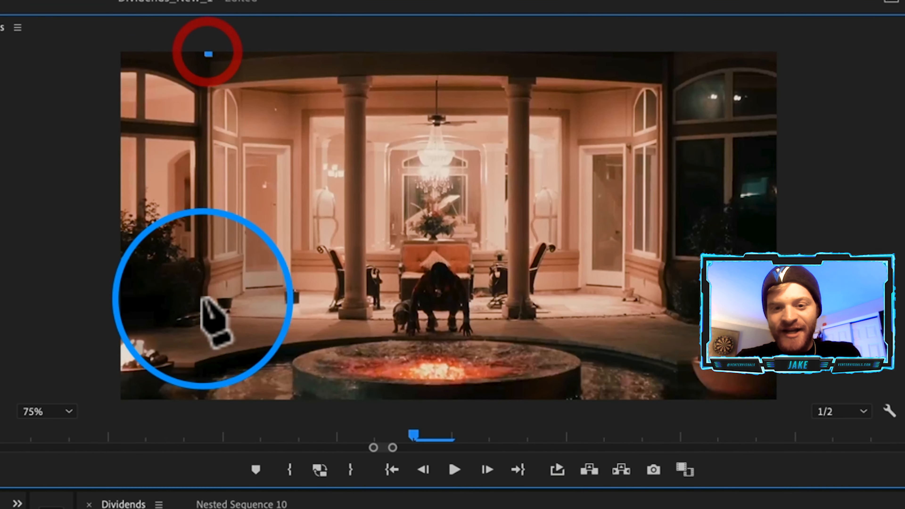
left_click(206, 311)
left_click(667, 311)
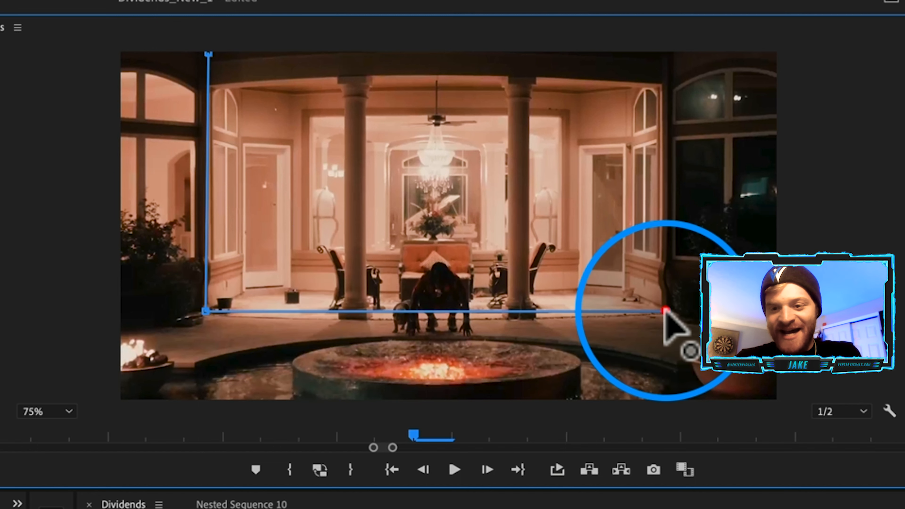
left_click(671, 52)
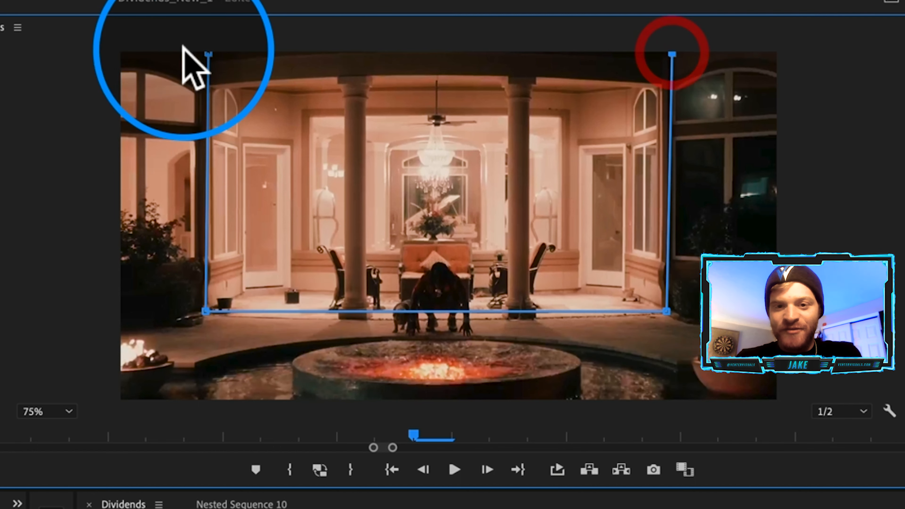
left_click(206, 53)
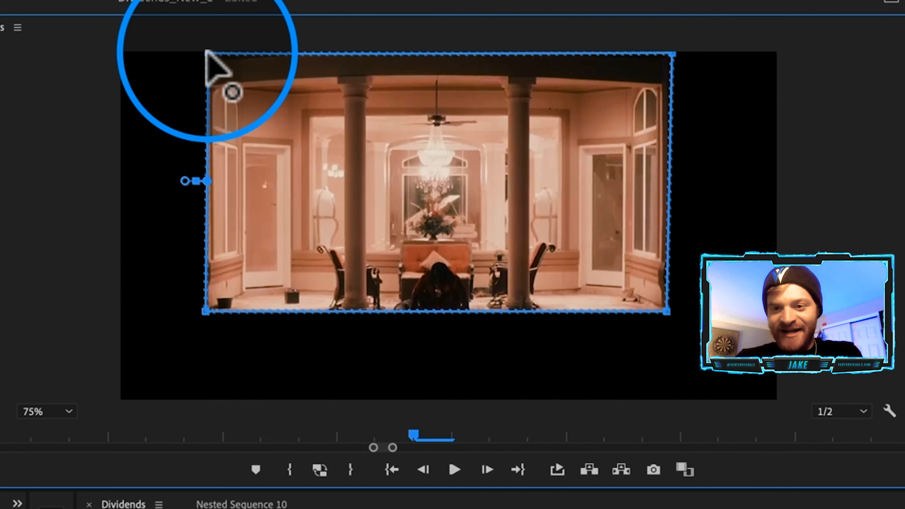
left_click(207, 47)
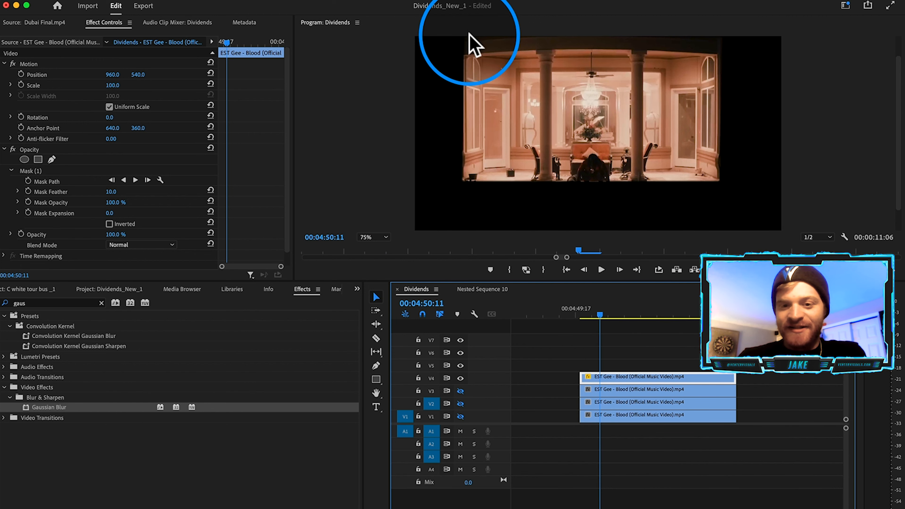
- Hide V4, show V3, and draw a four-point opacity mask on the V3 clip around the strip left of the house's center
left_click(461, 378)
left_click(461, 391)
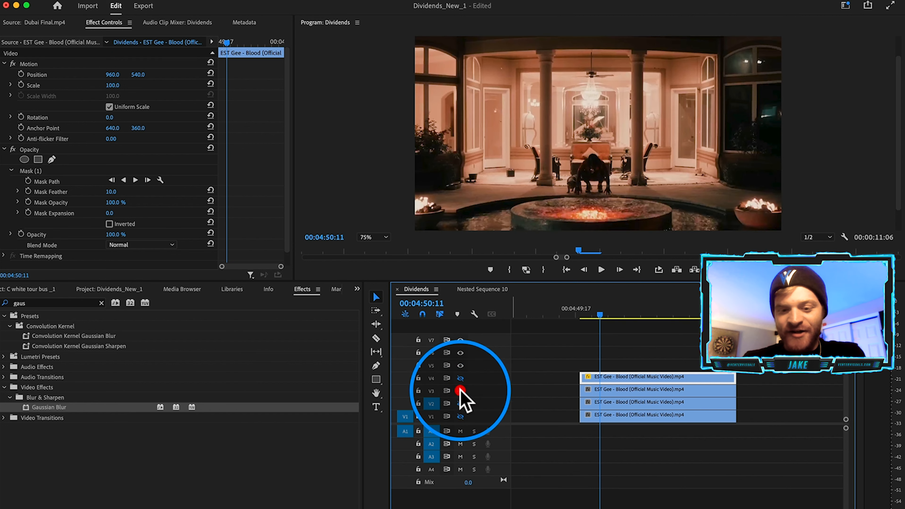
left_click(632, 391)
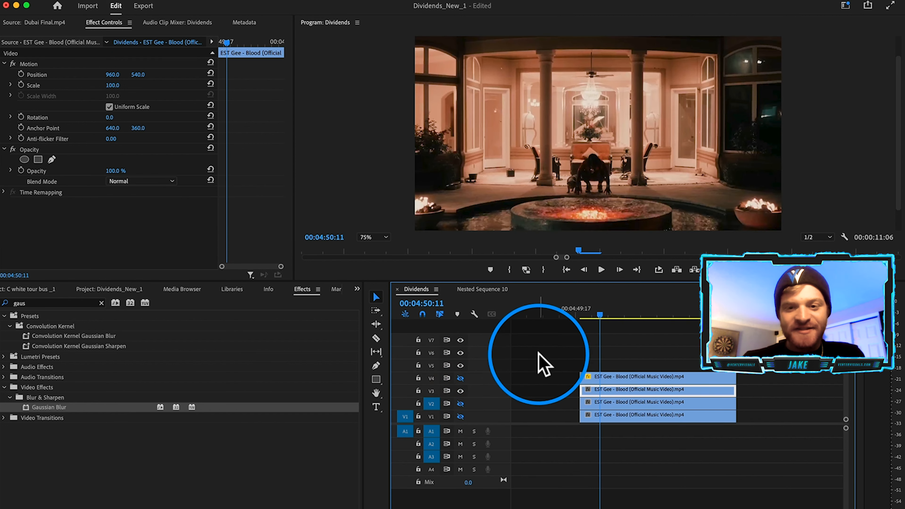
left_click(51, 159)
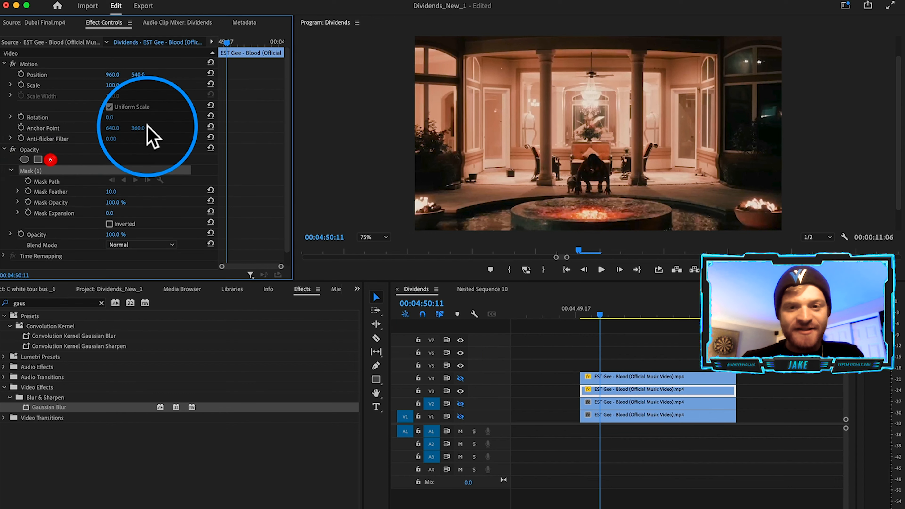
left_click(464, 38)
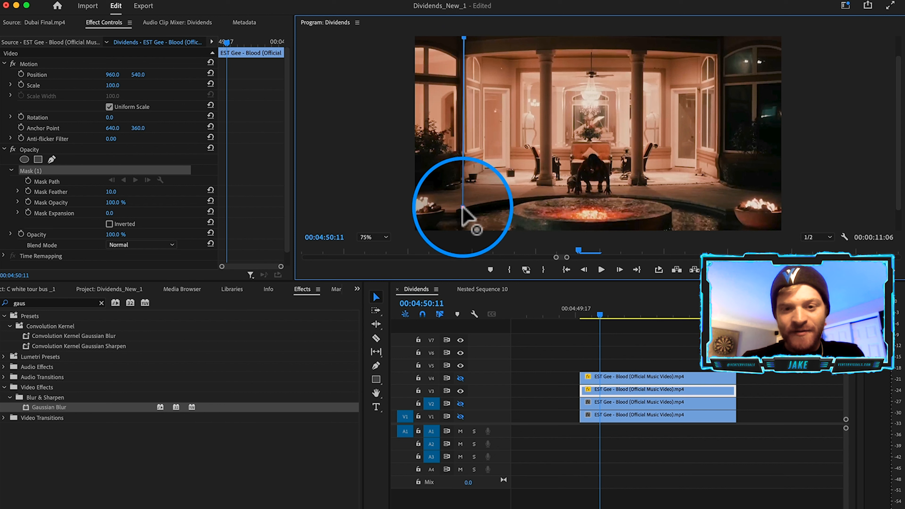
left_click(463, 207)
left_click(408, 206)
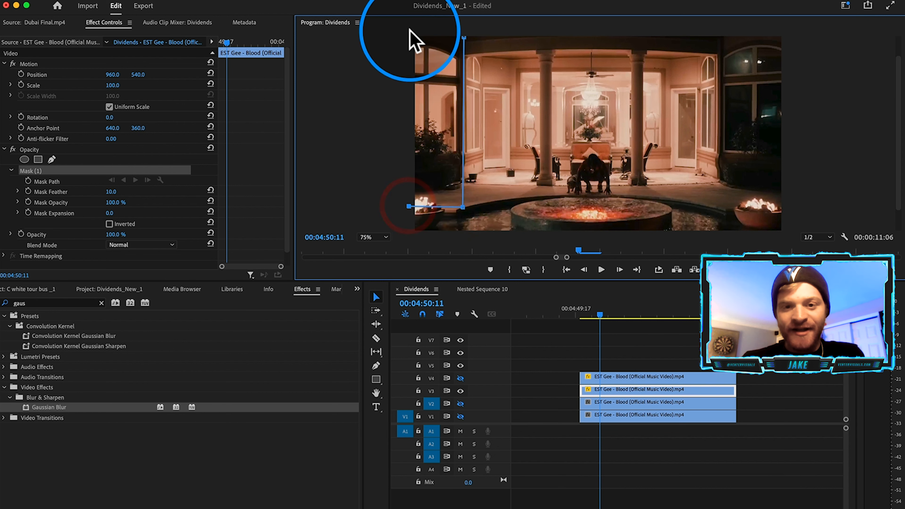
left_click(412, 37)
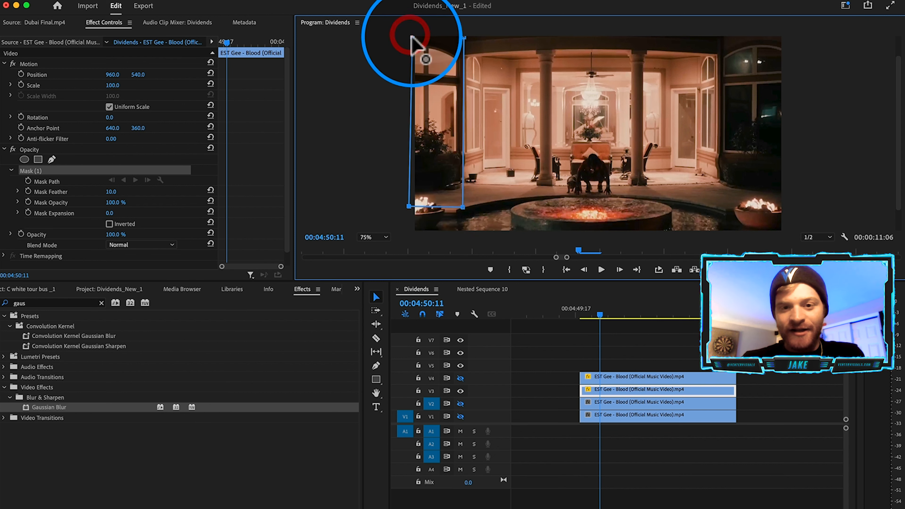
left_click(463, 36)
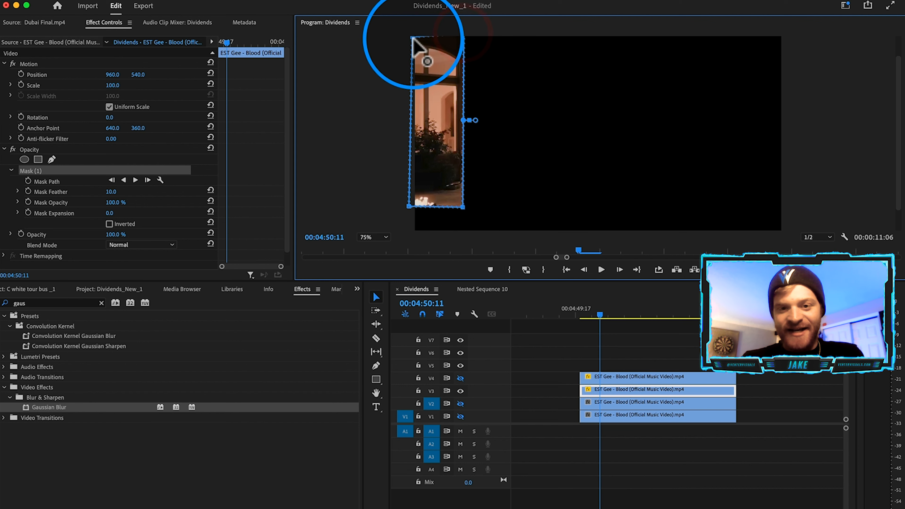
- Hide V3, show V2, and draw a four-point opacity mask on the V2 clip around the dark strip along the image's right edge
left_click(461, 391)
left_click(460, 404)
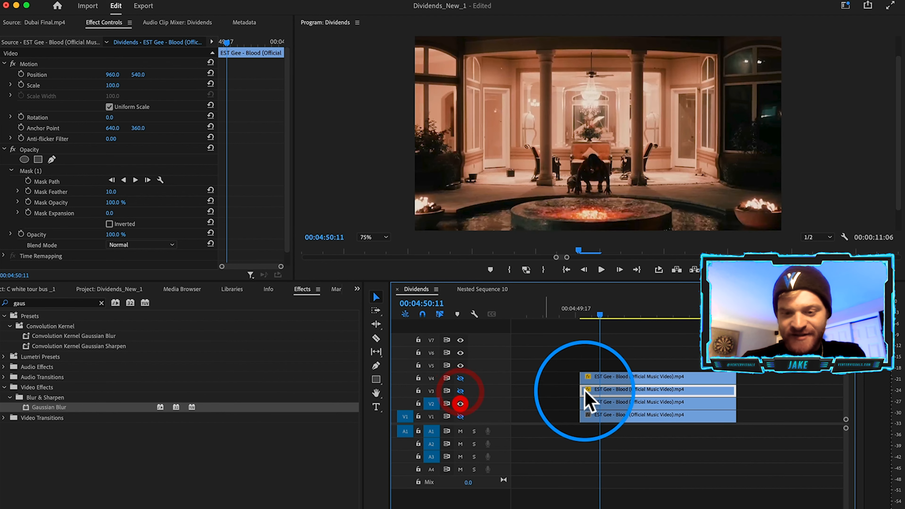
left_click(599, 402)
left_click(51, 160)
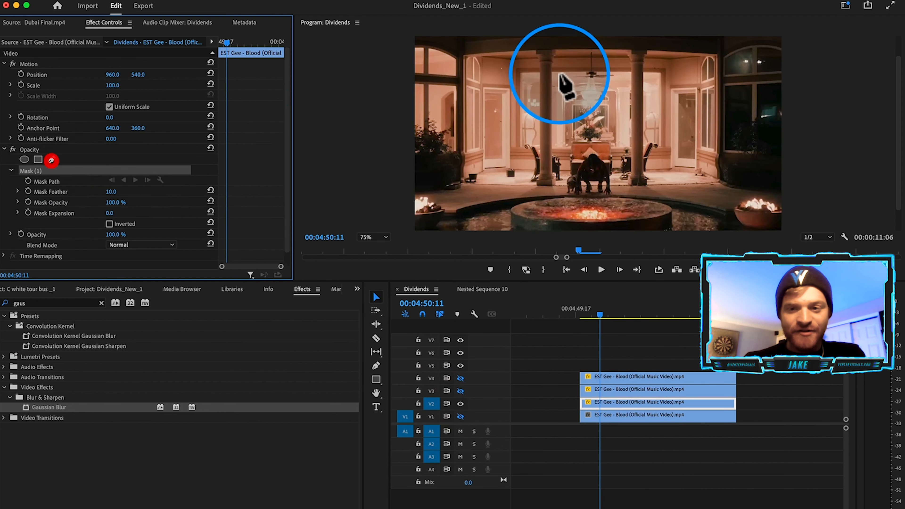
left_click(721, 36)
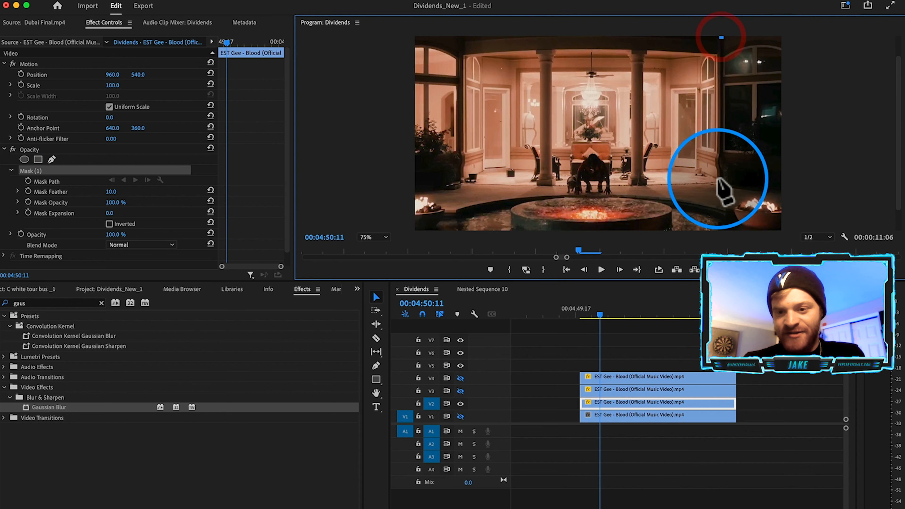
left_click(724, 210)
left_click(794, 212)
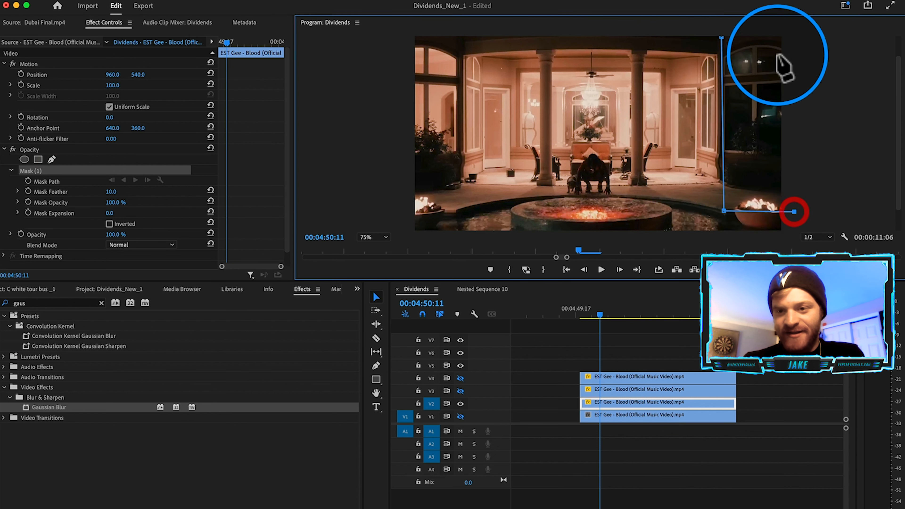
left_click(786, 37)
left_click(721, 37)
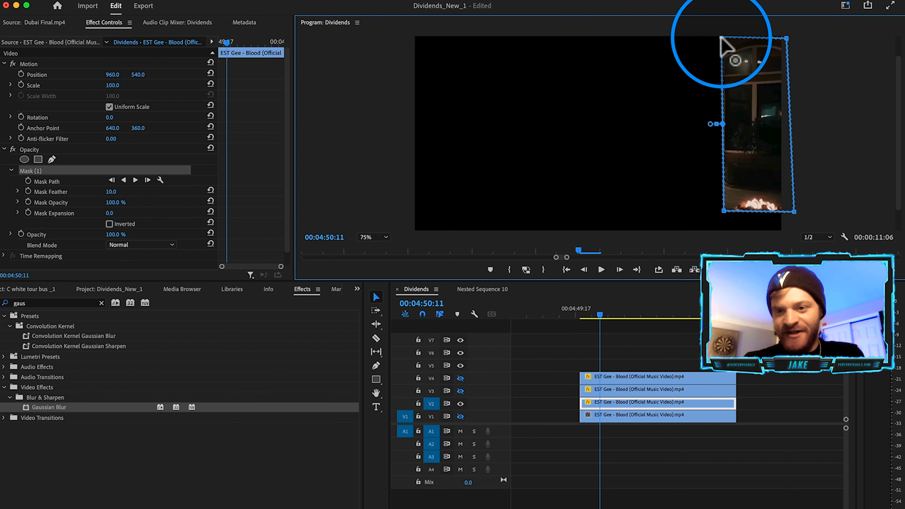
- Hide V2, show V1, and draw a four-point opacity mask on the V1 clip around the full-width fire pit strip along the image's lower edge
left_click(460, 404)
left_click(460, 417)
left_click(613, 415)
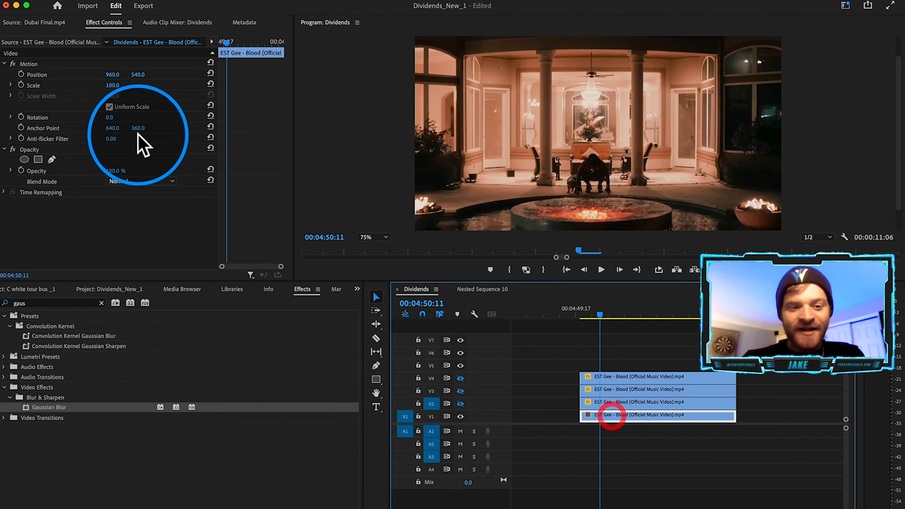
left_click(51, 159)
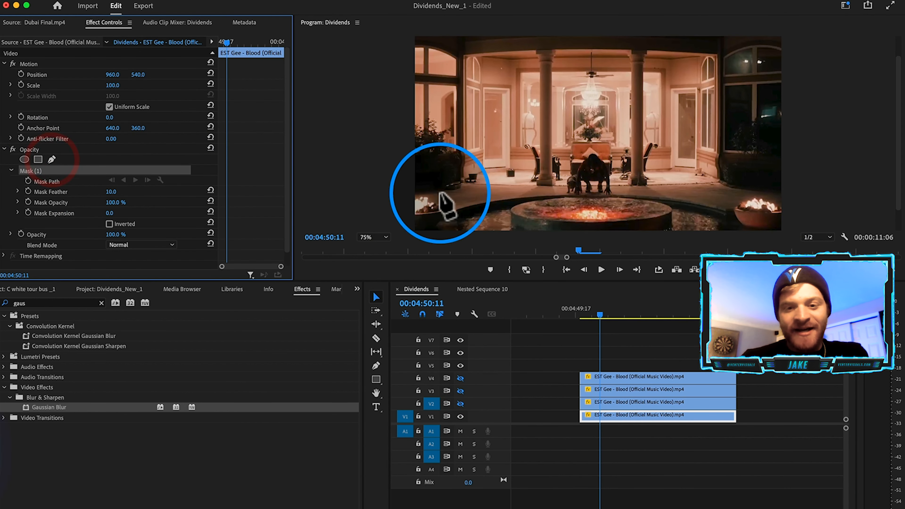
left_click(415, 189)
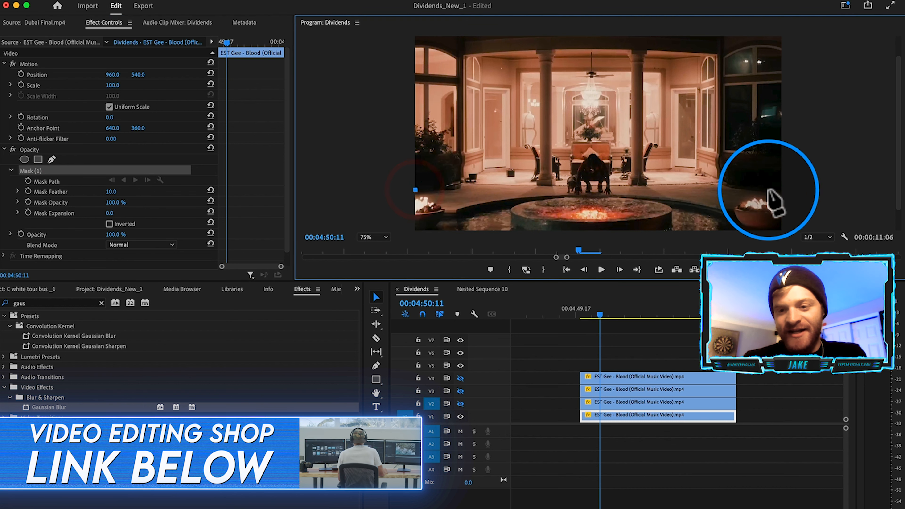
left_click(792, 187)
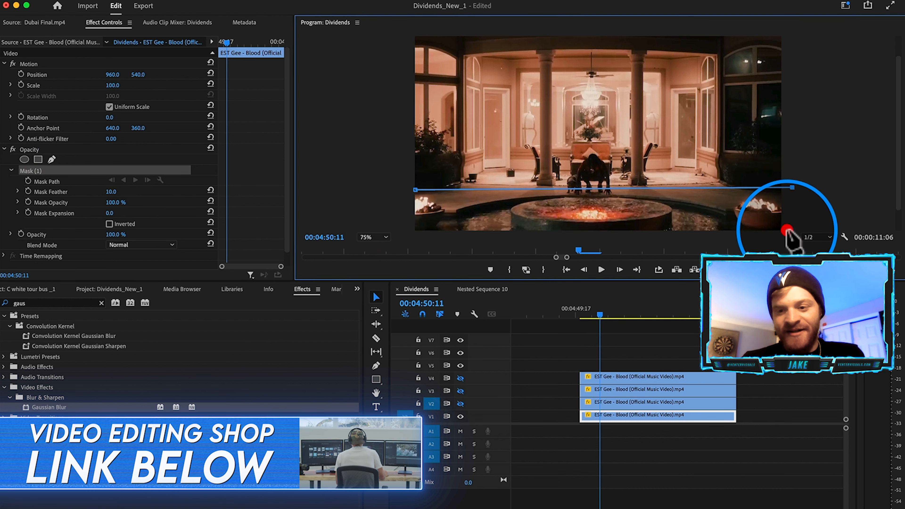
left_click(407, 230)
left_click(415, 190)
left_click(787, 229)
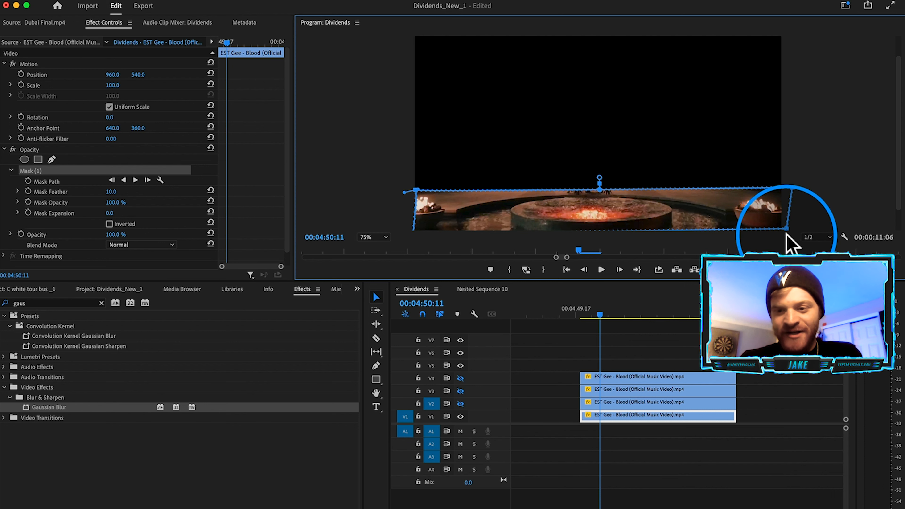
- Make tracks V2, V3 and V4 visible again so all four masked pieces show together
left_click(589, 386)
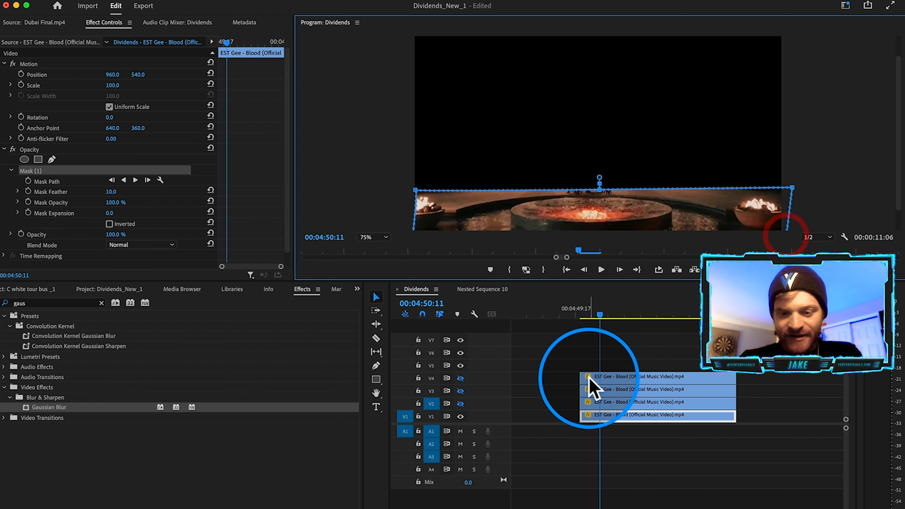
left_click(589, 377)
left_click(461, 404)
left_click(460, 391)
left_click(461, 378)
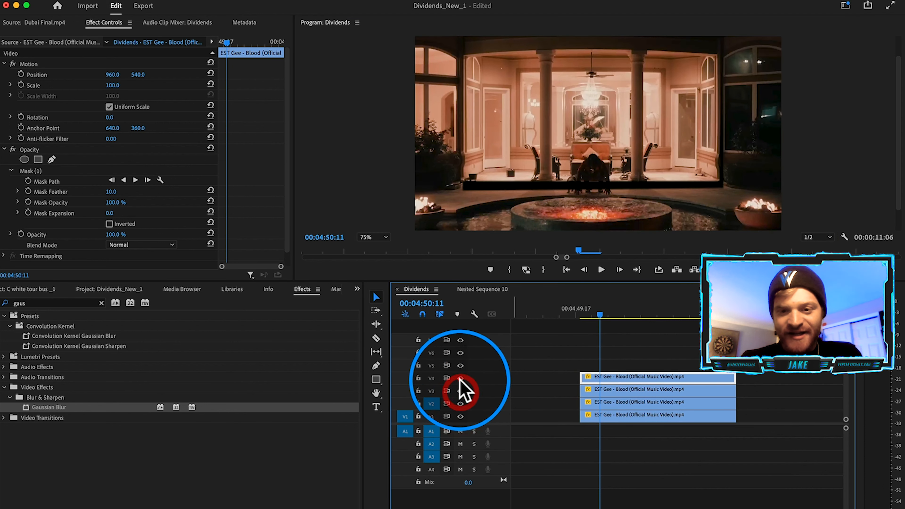
- Raise the upper edge of the V1 clip's fire pit mask to close the gap beneath the central piece
left_click(569, 366)
left_click(606, 415)
left_click(31, 171)
left_click(797, 180)
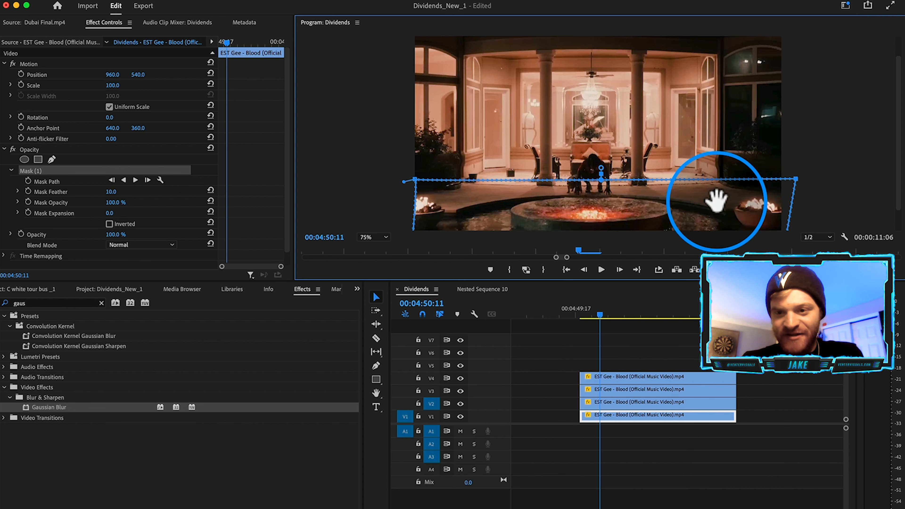
- Move the inner edge of the V2 clip's mask inward so the right-hand strip overlaps the central piece
left_click(637, 402)
left_click(49, 171)
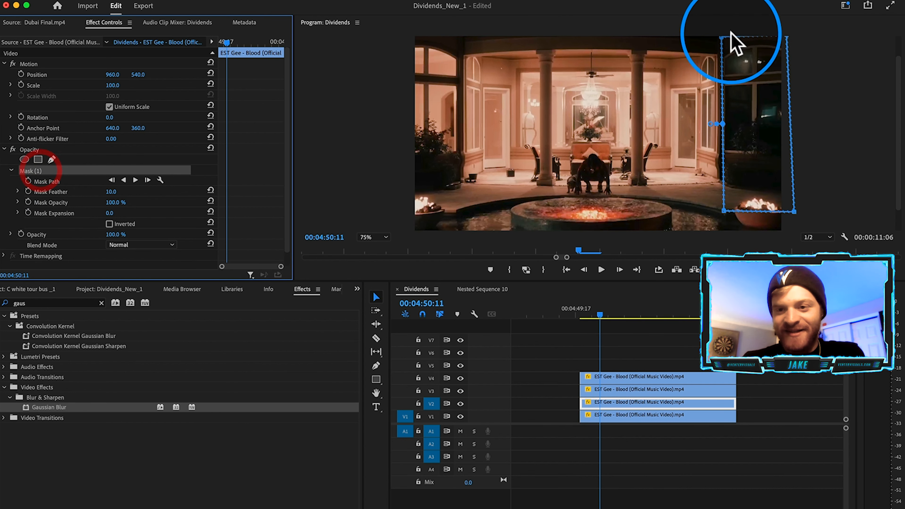
left_click_drag(719, 39, 717, 37)
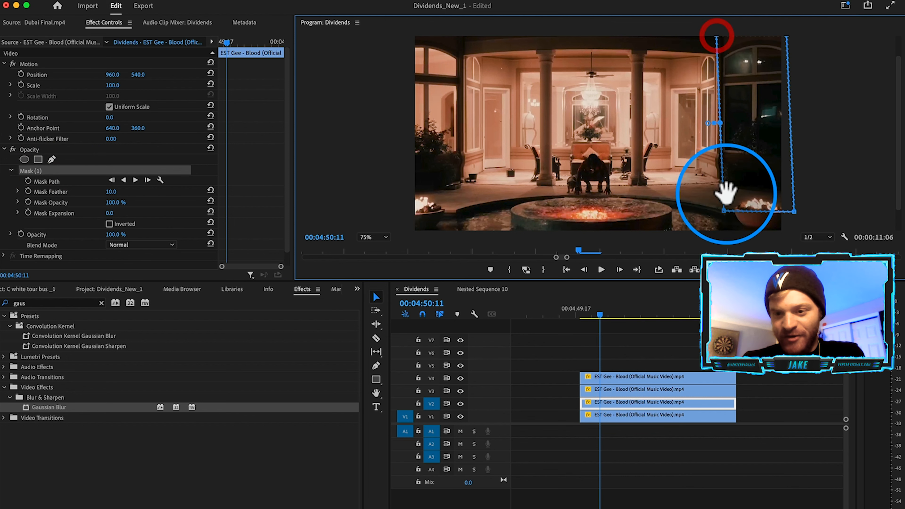
left_click_drag(723, 210, 717, 212)
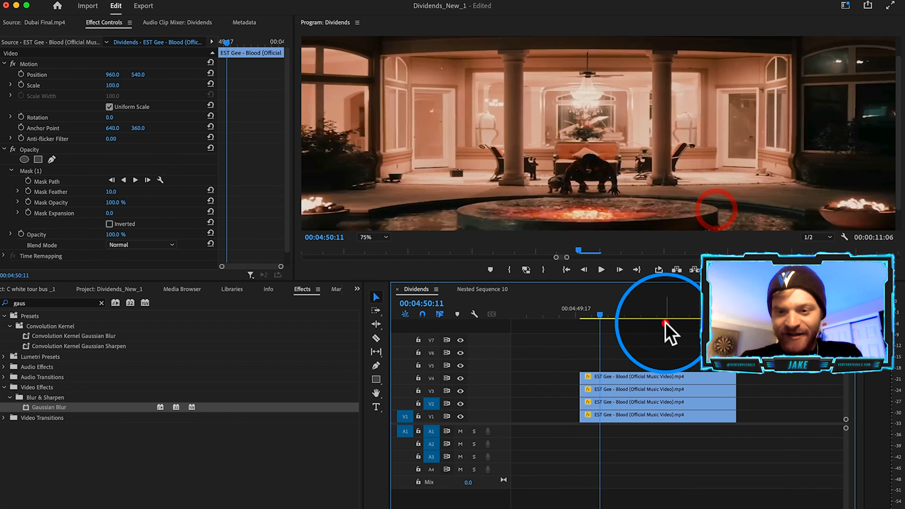
left_click(667, 325)
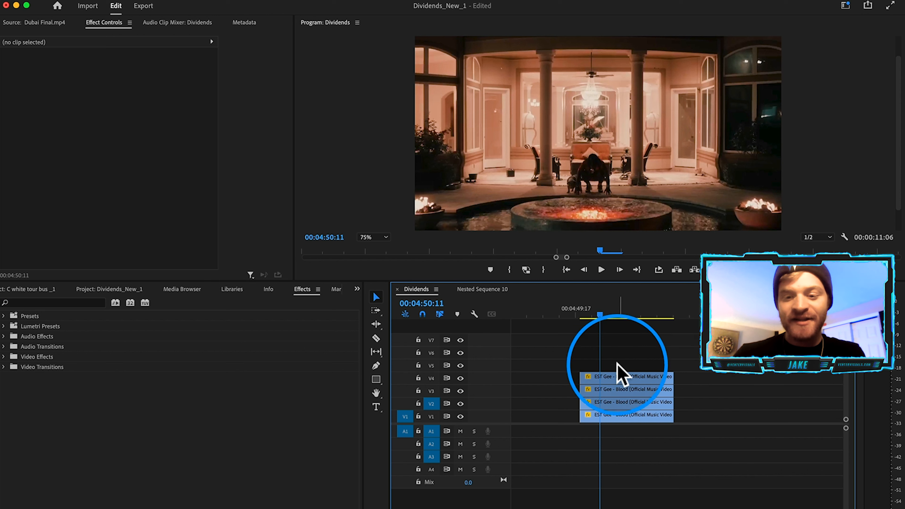
- Nest the masked EST Gee - Blood clip on V4, keeping the default sequence name
right_click(613, 376)
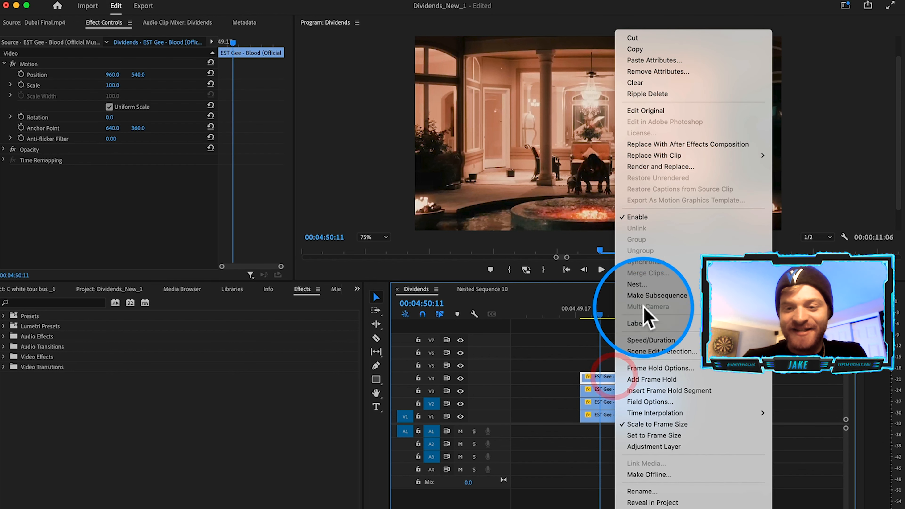
left_click(638, 284)
left_click(476, 290)
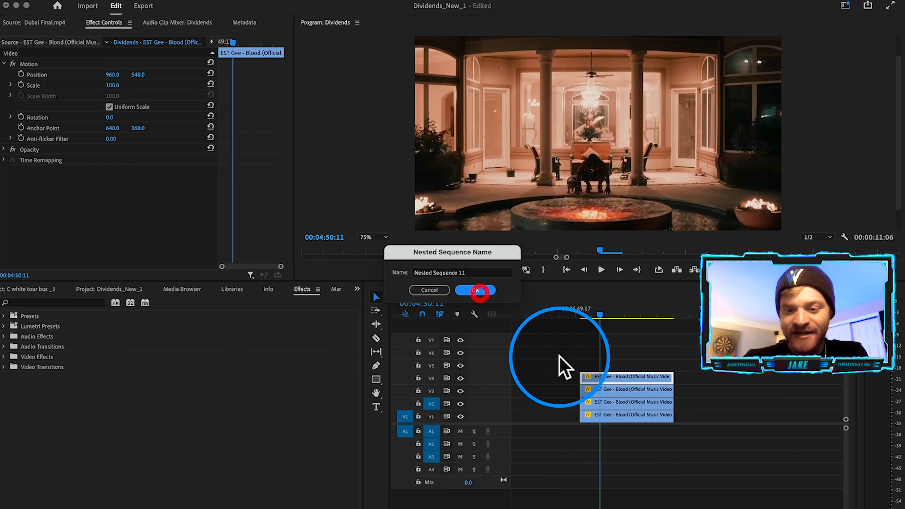
- Nest the other three masked clips separately and apply the Transform effect to the nested clip on V4
right_click(611, 380)
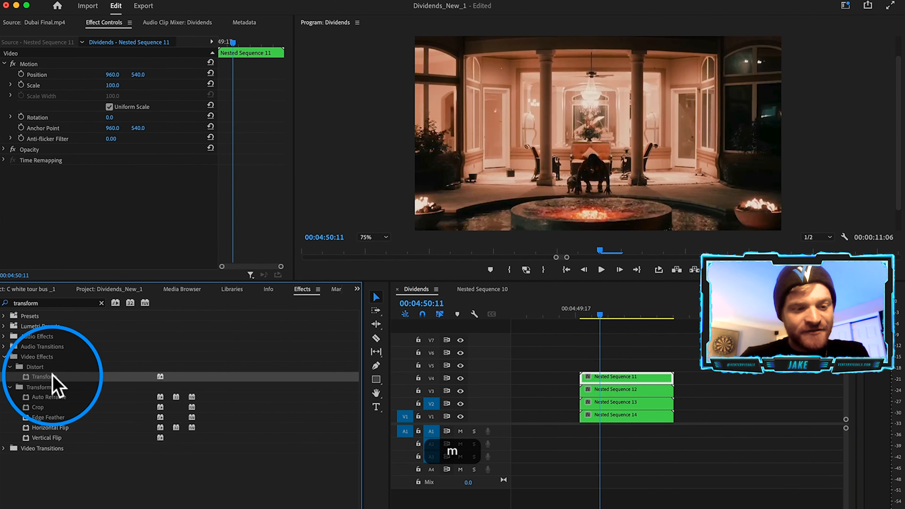
left_click(43, 377)
left_click_drag(42, 375, 637, 389)
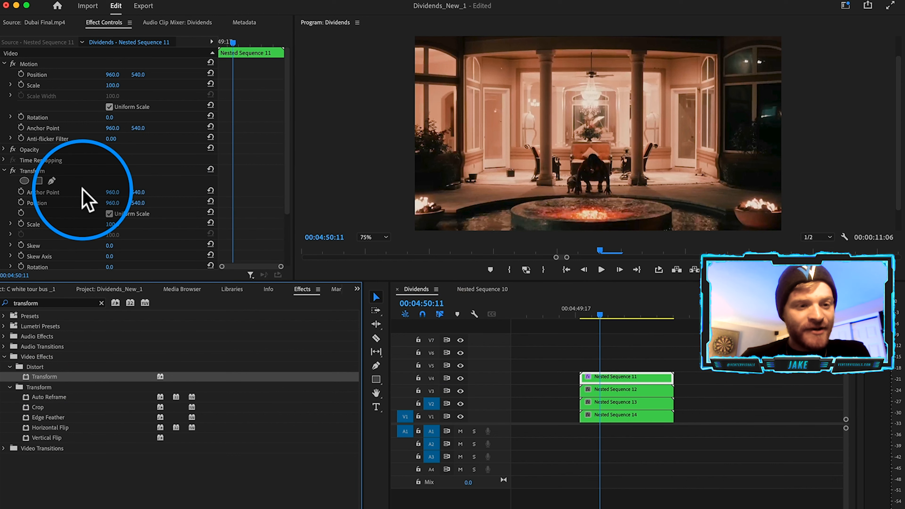
- Keyframe the V4 nested clip's Transform Position so the piece slides upward from Y 540, and set its Shutter Angle to 360
scroll(86, 200, "down", 3)
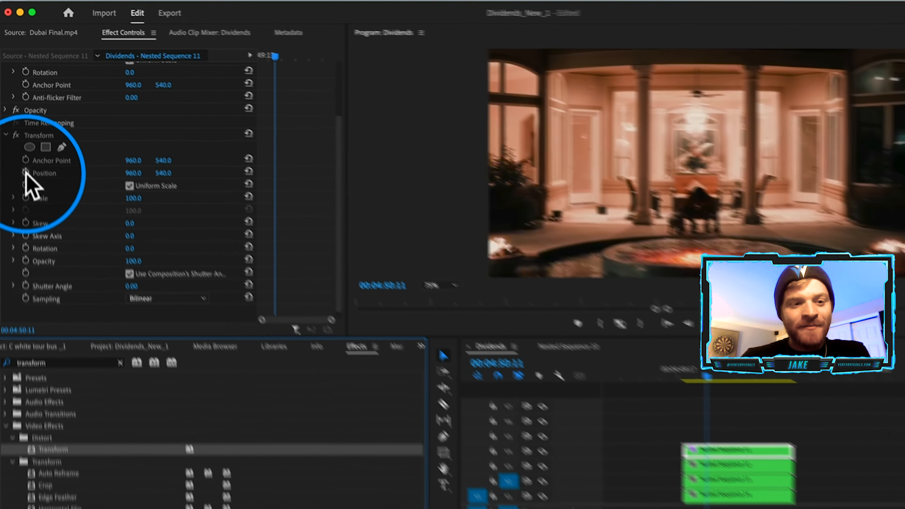
left_click(21, 143)
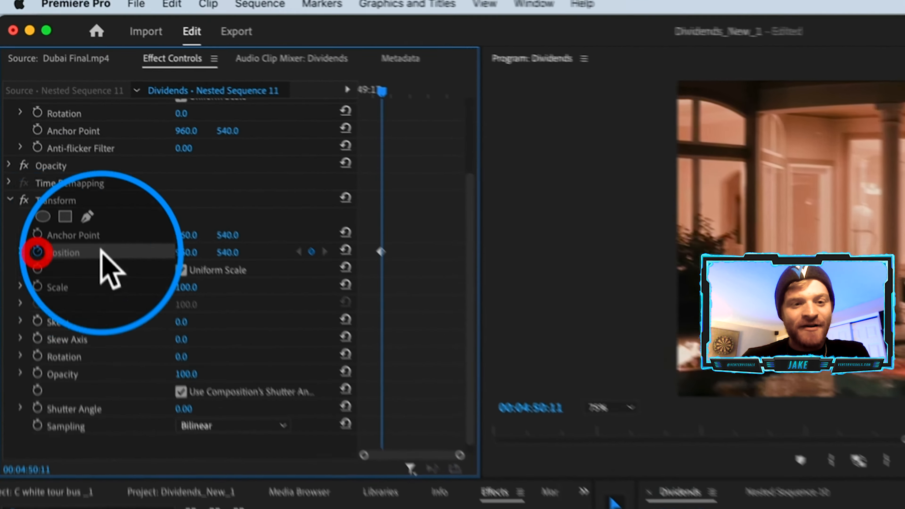
left_click_drag(228, 253, 271, 253)
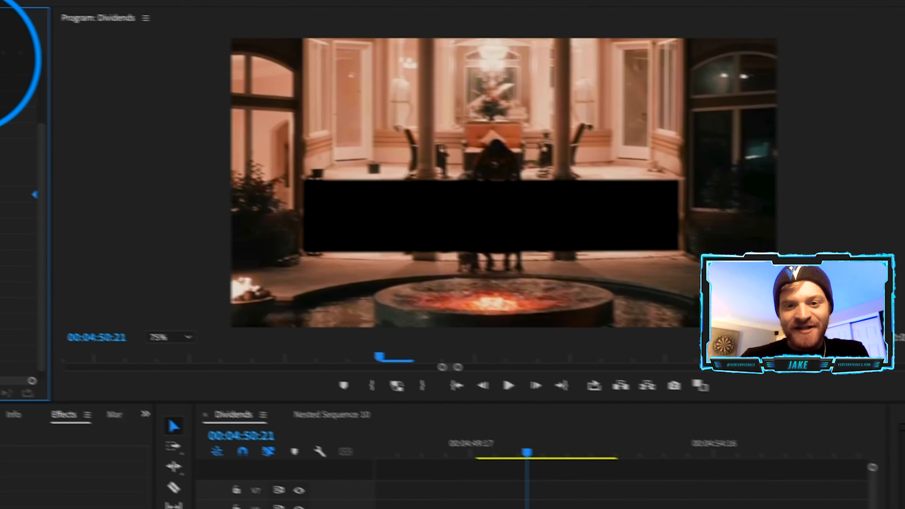
left_click_drag(0, 82, 0, 118)
left_click_drag(205, 442, 281, 442)
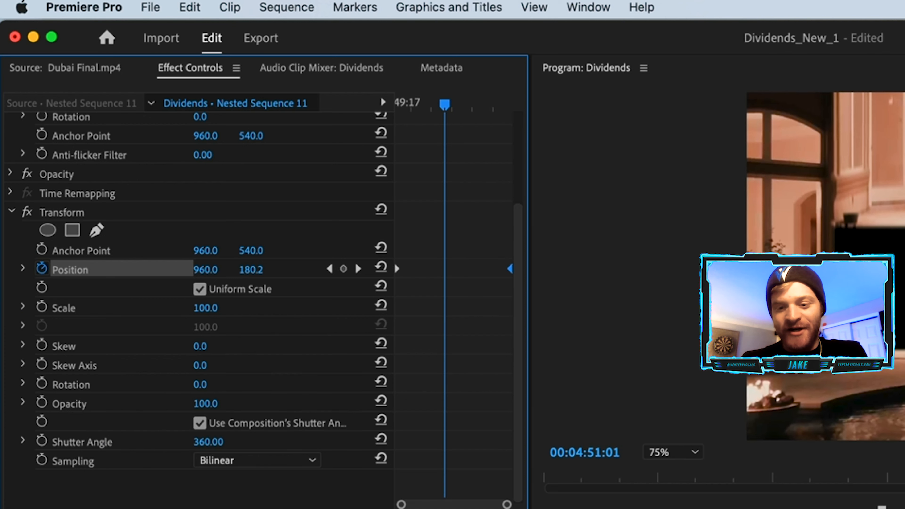
left_click_drag(444, 104, 394, 104)
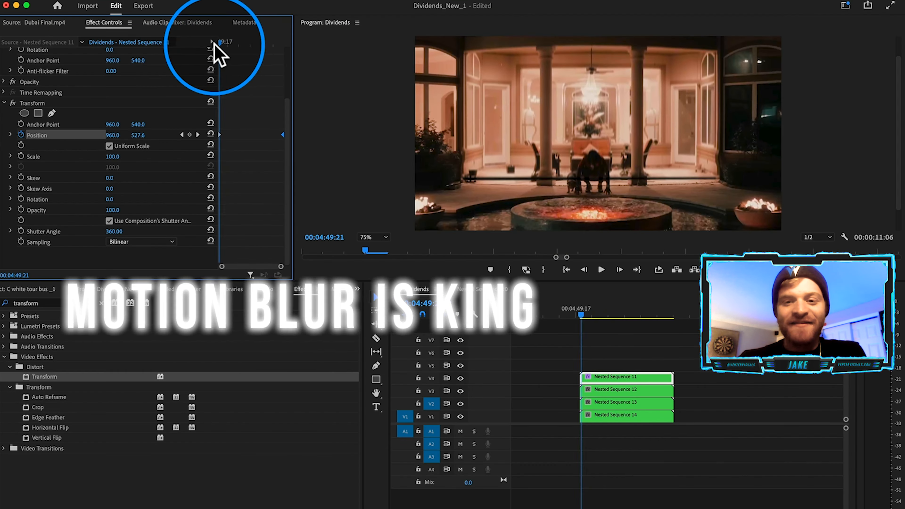
- Keyframe the V3 nested clip's Transform Position so its X value reaches 285 at the end of the clip
left_click(604, 313)
left_click(627, 390)
left_click(190, 202)
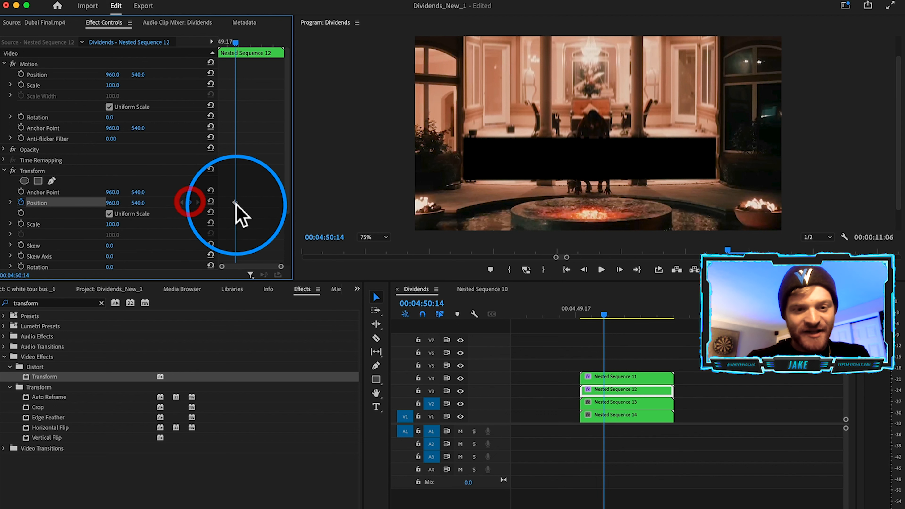
left_click_drag(114, 202, 22, 202)
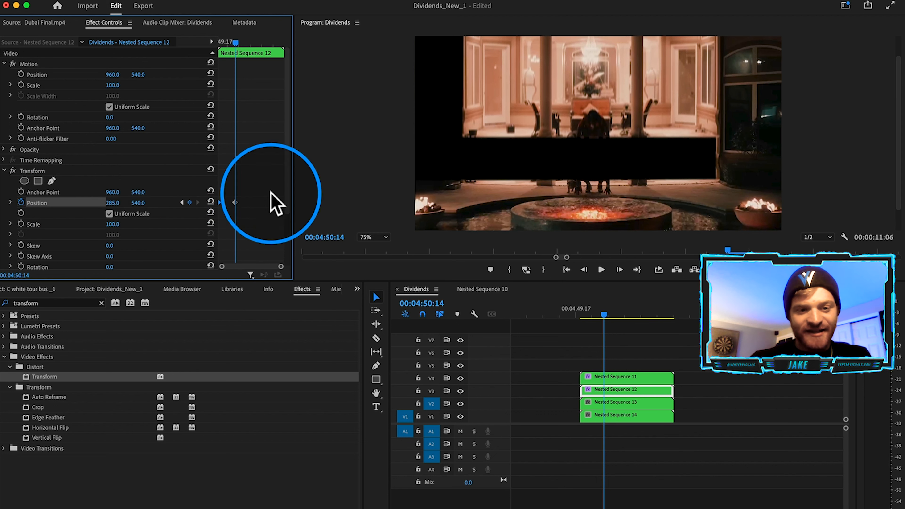
left_click_drag(234, 202, 298, 208)
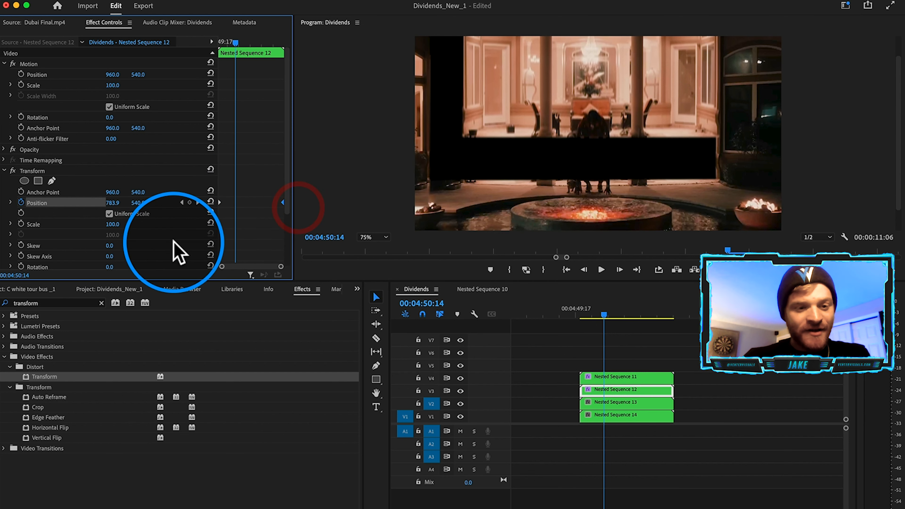
scroll(147, 234, "down", 1)
scroll(147, 244, "down", 3)
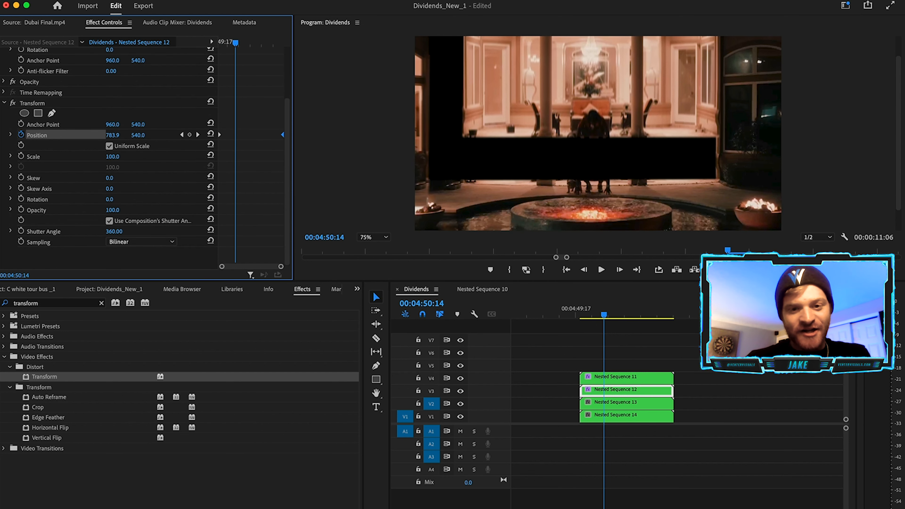
- Preview the split-frame transition, and nest the four animated pieces on V2 to V5 together under the default sequence name
key("space")
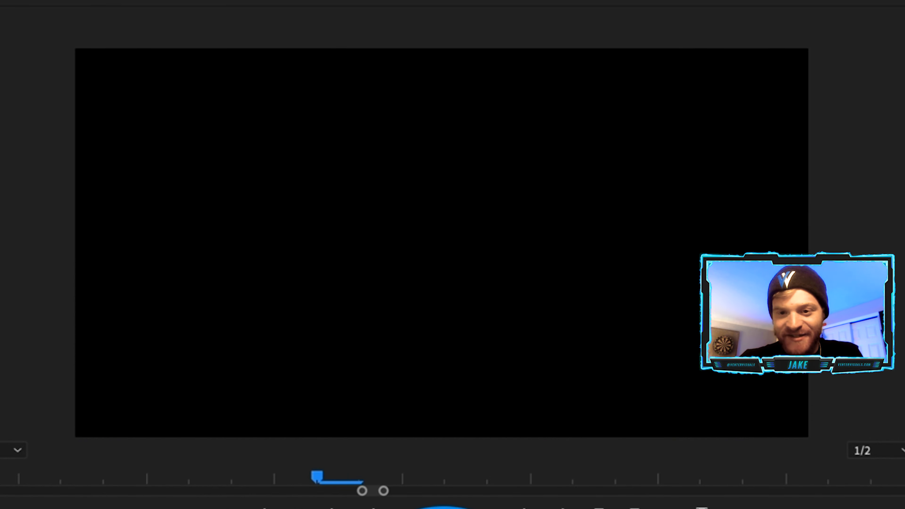
key("space")
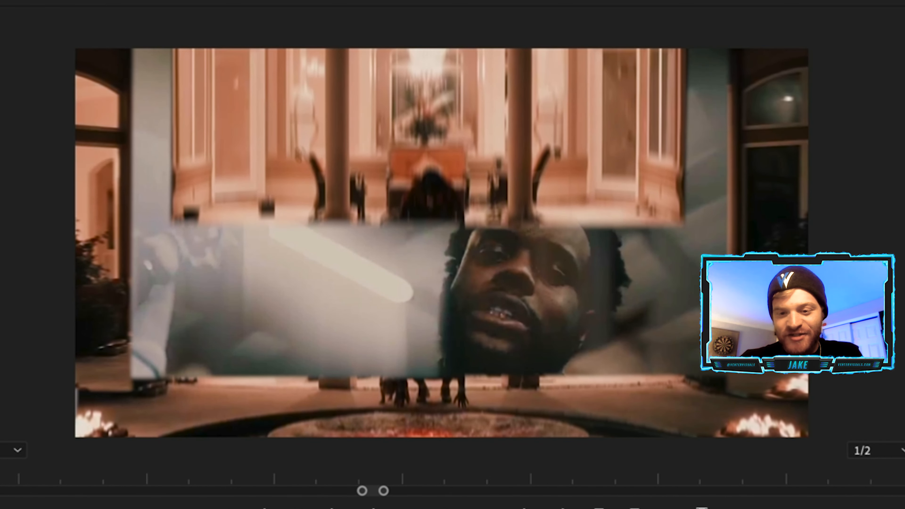
key("space")
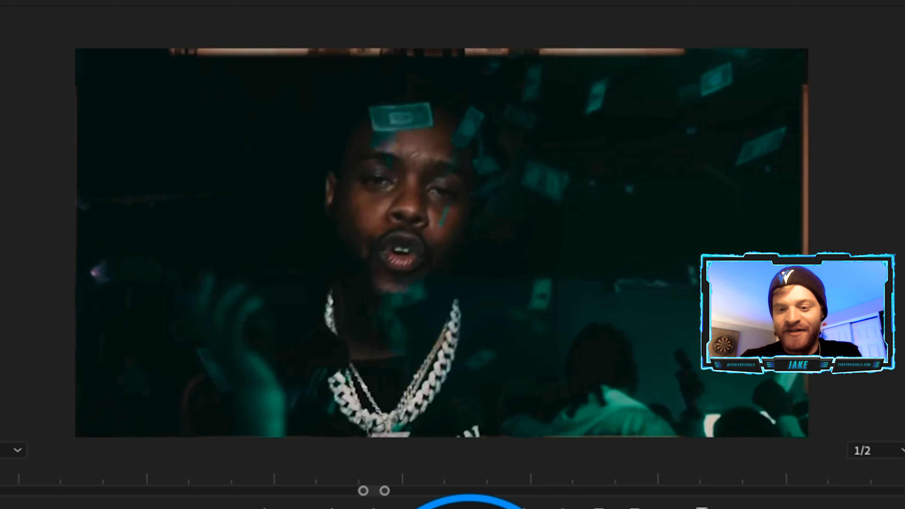
key("space")
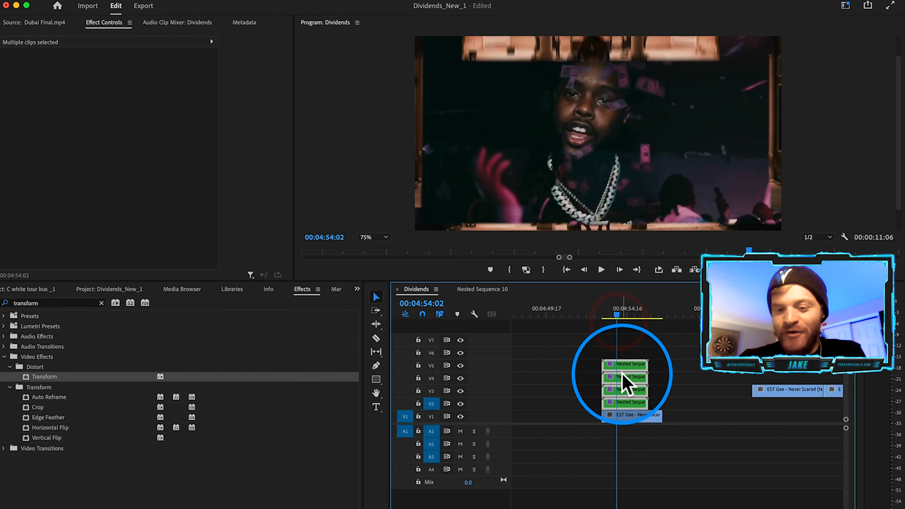
right_click(625, 380)
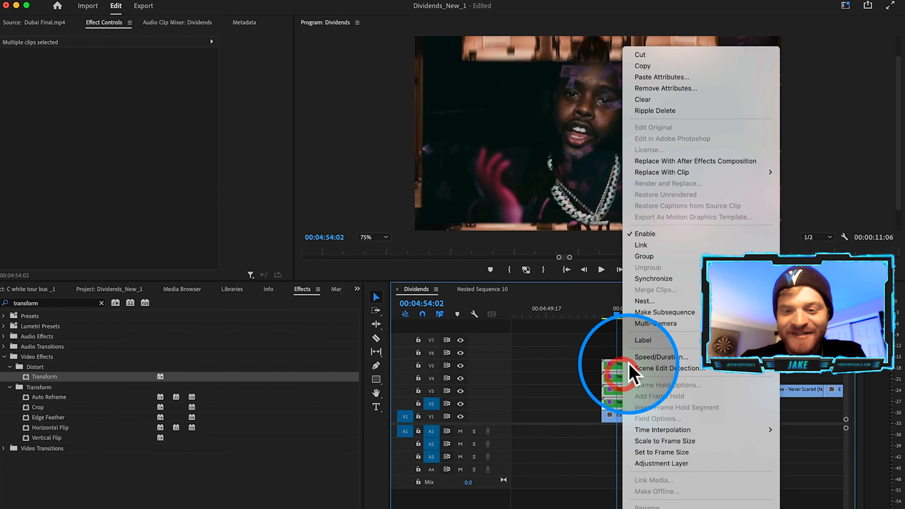
left_click(648, 302)
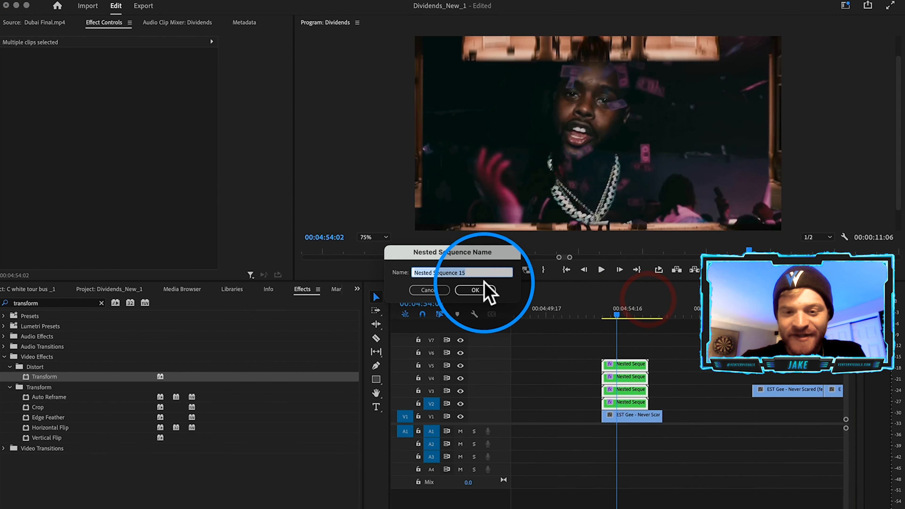
left_click(476, 290)
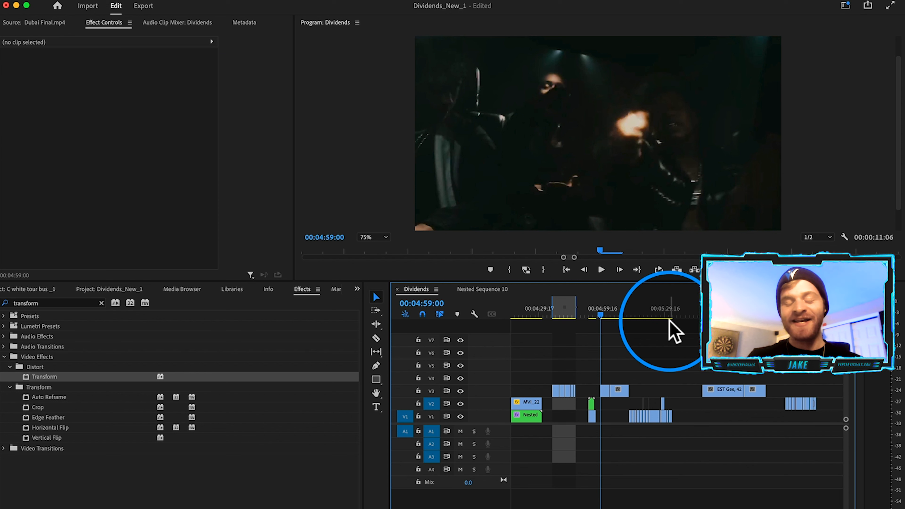
- Play the streak overlay reference and move the MVI_2234.MP4 clip to V3 above MVI_2242.MP4, starting at 00:05:13:02
key("space")
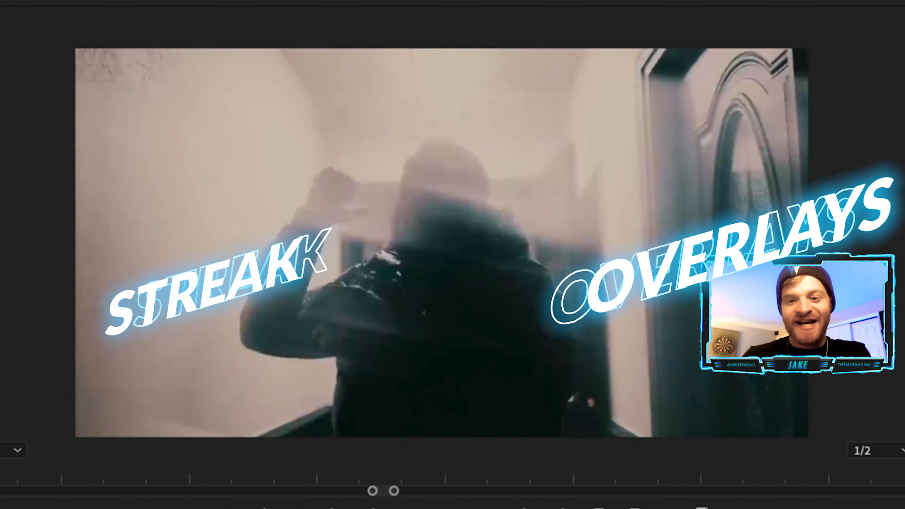
key("space")
left_click(643, 378)
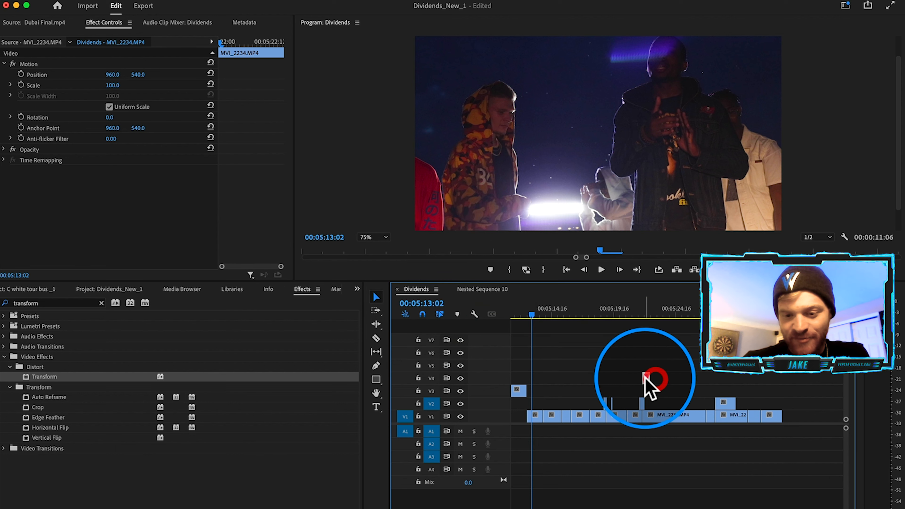
left_click_drag(647, 388, 546, 404)
key("=")
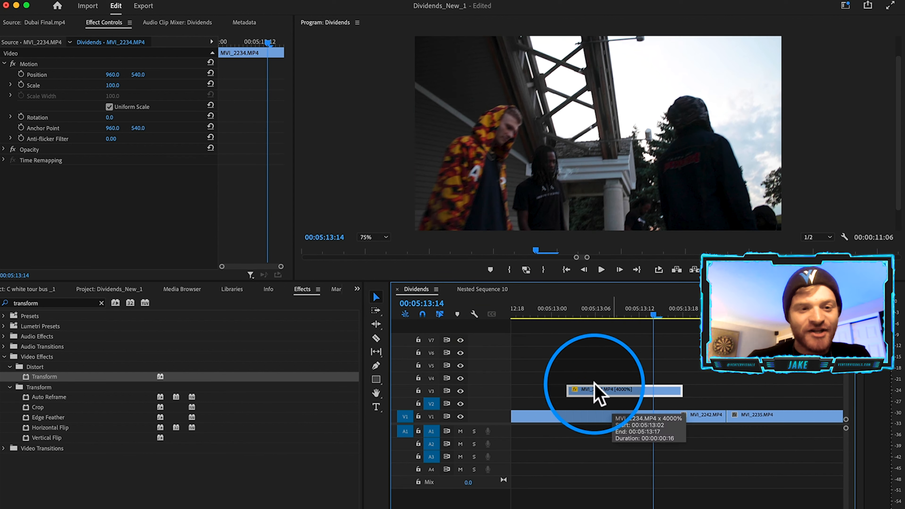
- Set the MVI_2234.MP4 overlay clip's blend mode to Screen and its opacity to 80%
left_click(3, 150)
left_click(154, 181)
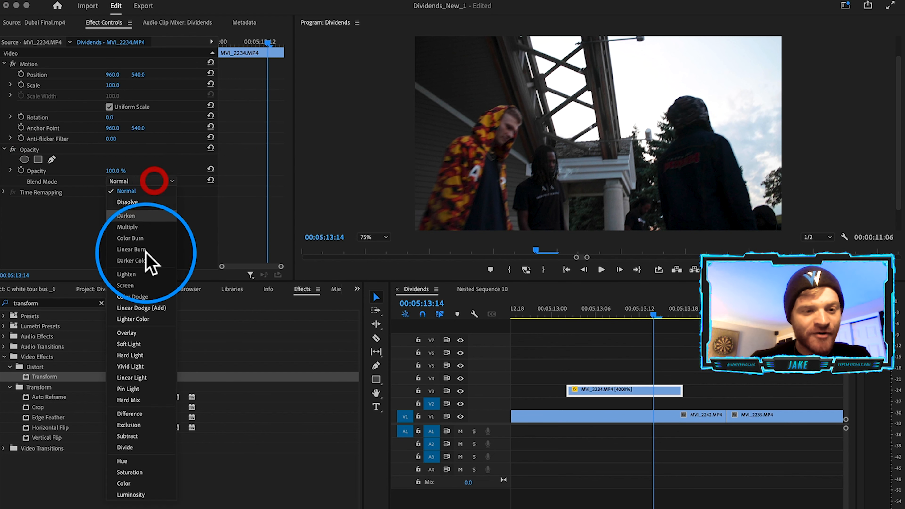
left_click(145, 288)
mouse_move(114, 170)
left_mouse_down()
mouse_move(106, 170)
mouse_move(121, 171)
left_mouse_up()
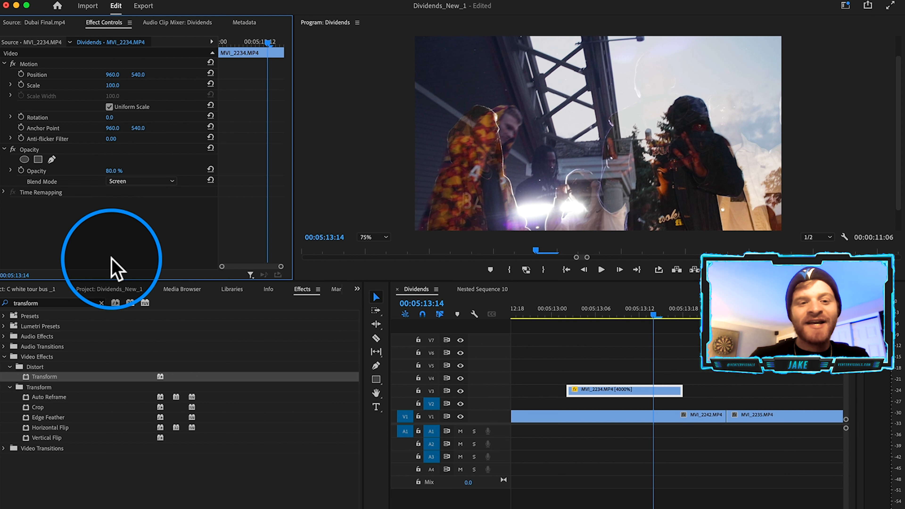
- Step frame by frame through the EST Gee - Never Scared reference clip to examine how its overlay is built
scroll(647, 398, "down", 3)
left_click(610, 314)
left_click_drag(611, 315, 612, 318)
key("Left")
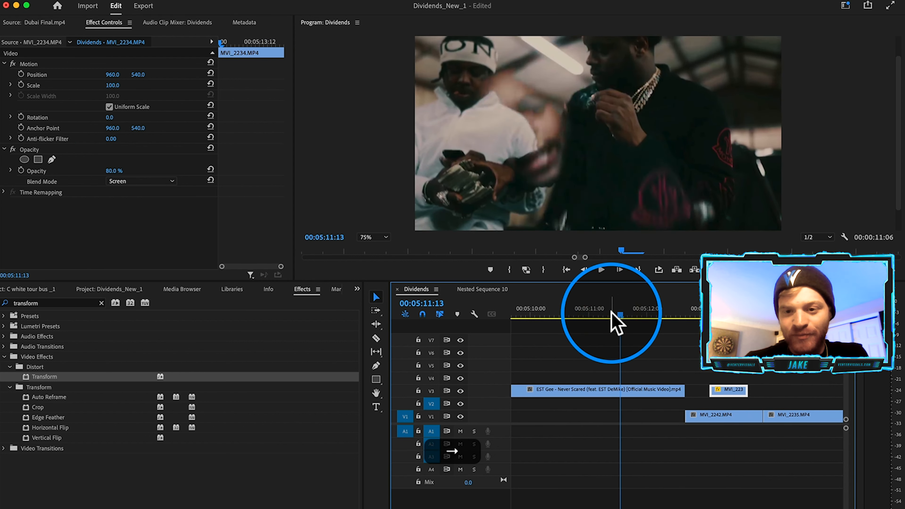
key("Left")
key("Left")
key("Left")
key("Left")
key("Left")
key("Left")
key("Left")
key("Left")
key("Left")
key("Left")
key("Left")
key("Left")
key("Left")
key("Left")
key("Left")
key("Left")
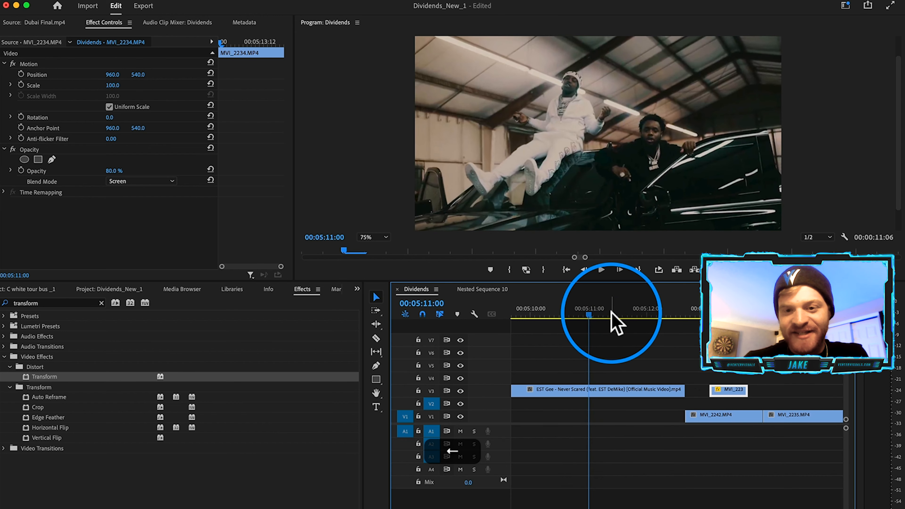
key("Left")
key("Left")
key("Left")
key("Left")
key("Left")
key("Left")
key("Left")
key("Left")
key("Left")
key("Left")
key("Left")
key("Left")
key("Left")
key("Left")
key("Left")
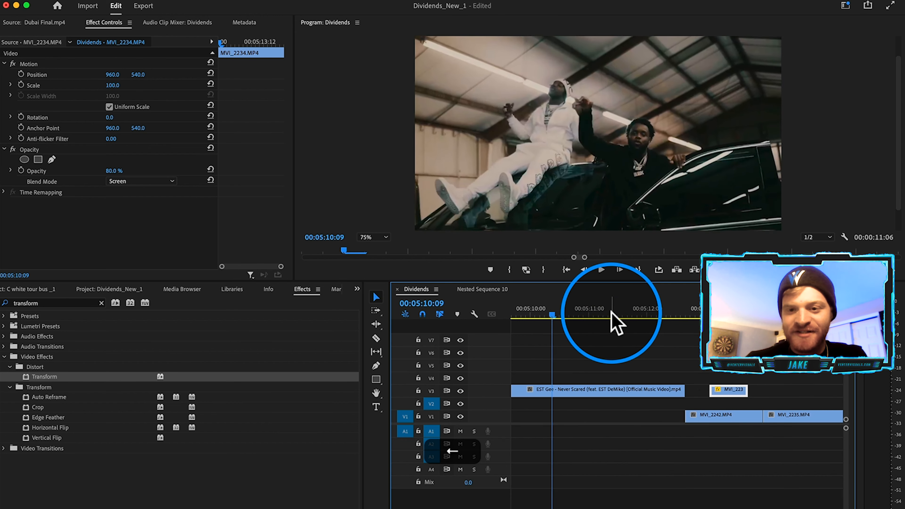
key("Right")
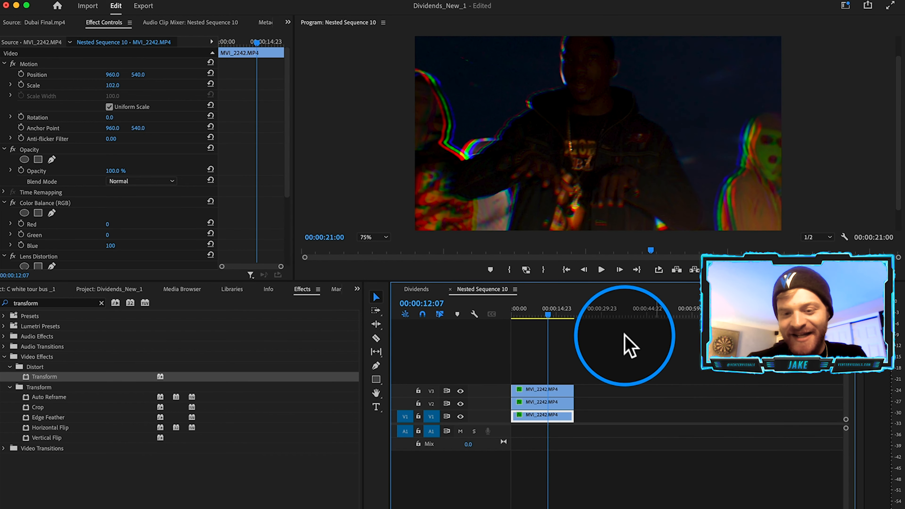
- Return to the Dividends sequence, apply Directional Blur to the MVI_2234.MP4 overlay on V3 and set its Blur Length to 31
left_click(416, 289)
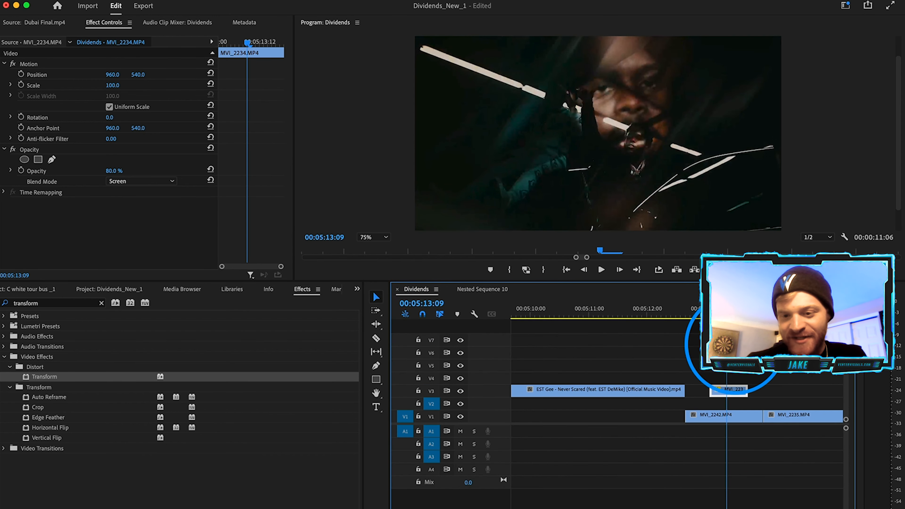
key("equal")
key("equal")
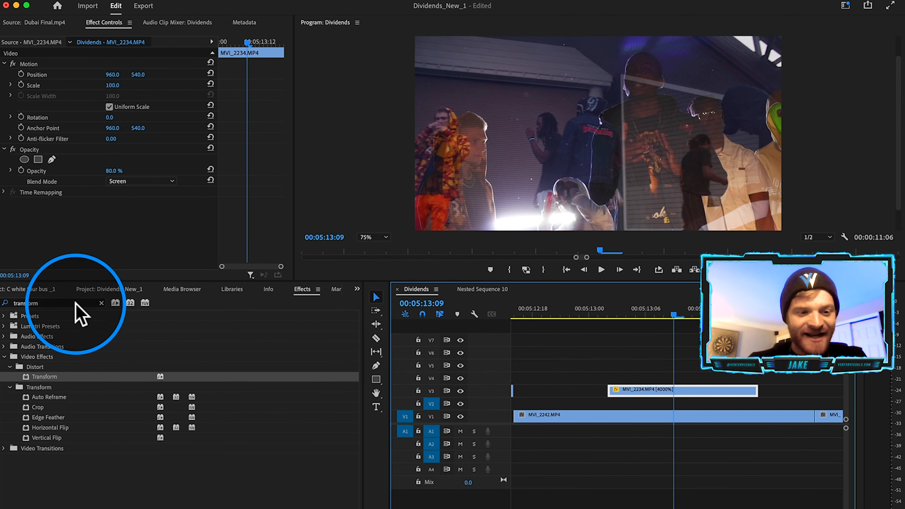
double_click(60, 301)
type("directional")
left_click_drag(51, 376, 639, 401)
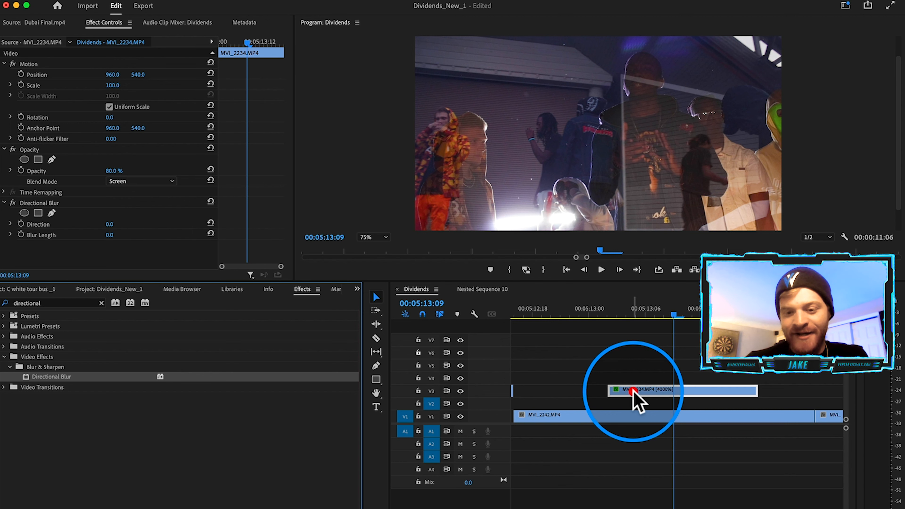
left_click_drag(110, 236, 135, 235)
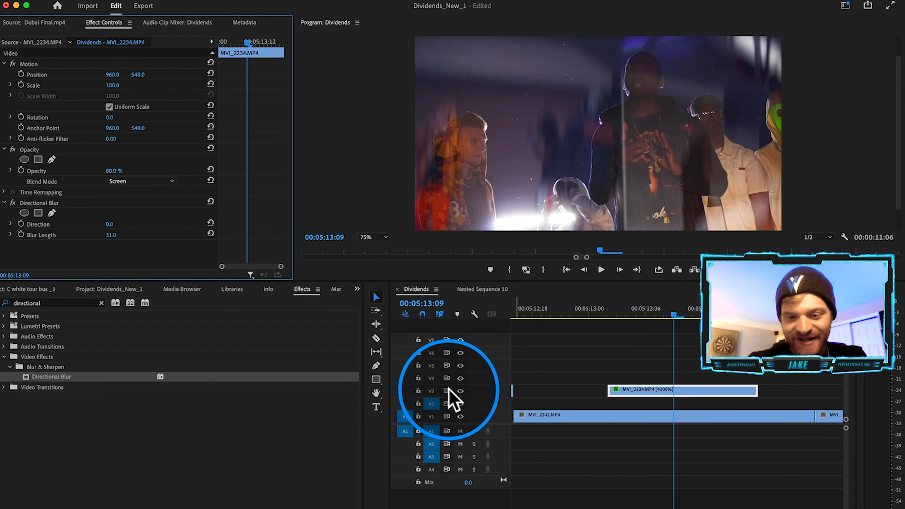
- Hide track V1 to isolate the overlay and adjust its Directional Blur length to 35
left_click(460, 416)
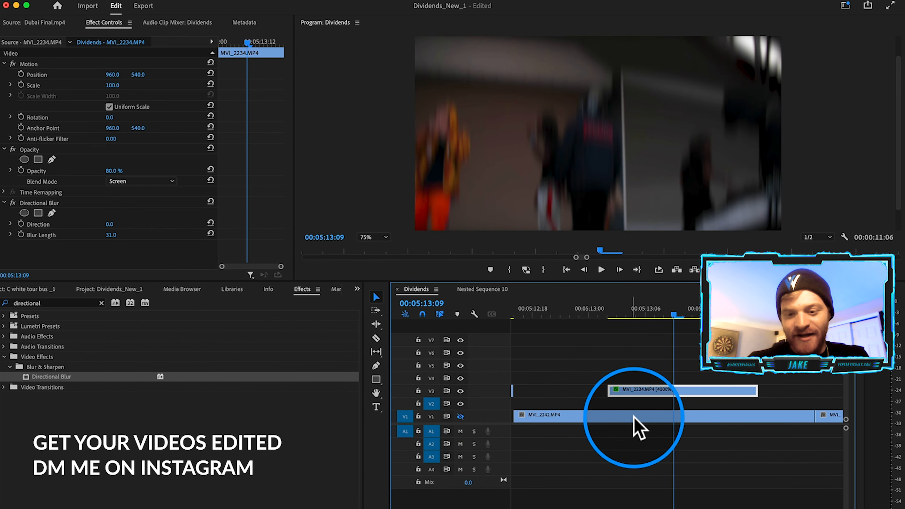
left_click(110, 235)
type("93")
key("Return")
left_click_drag(110, 235, 85, 235)
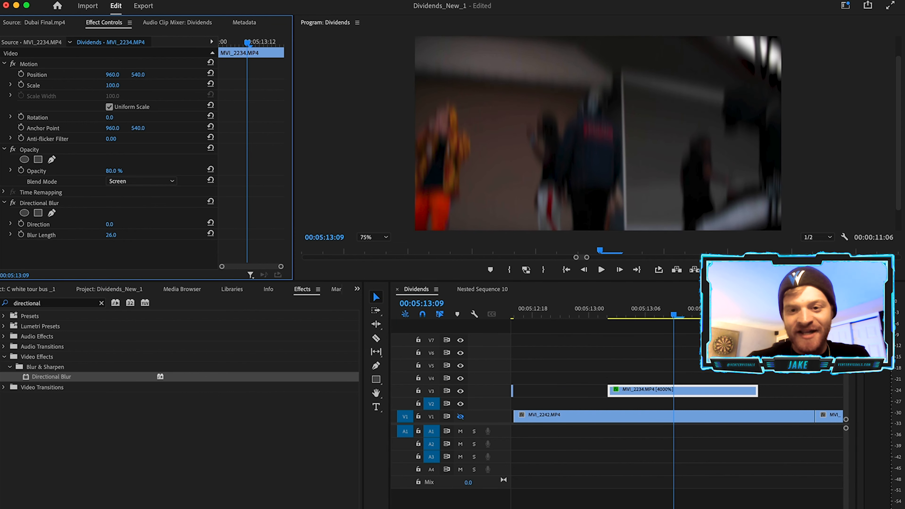
left_click(213, 251)
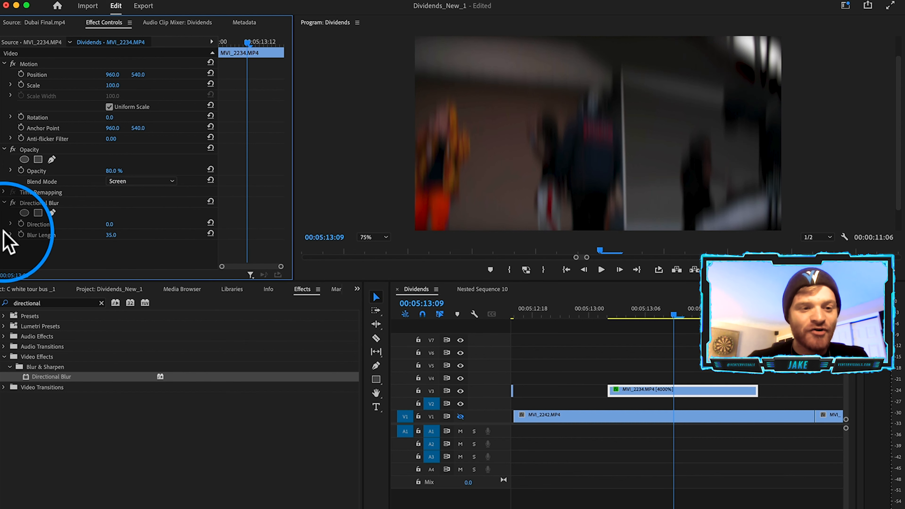
- Keyframe the overlay's Directional Blur Direction, setting it to 67° at 00:05:13:09
left_click(22, 224)
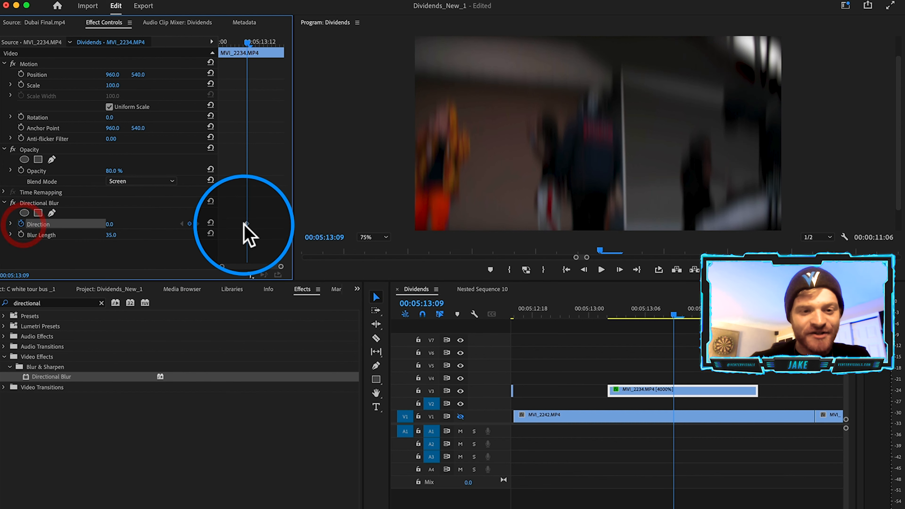
left_click(190, 224)
left_click_drag(113, 225, 136, 225)
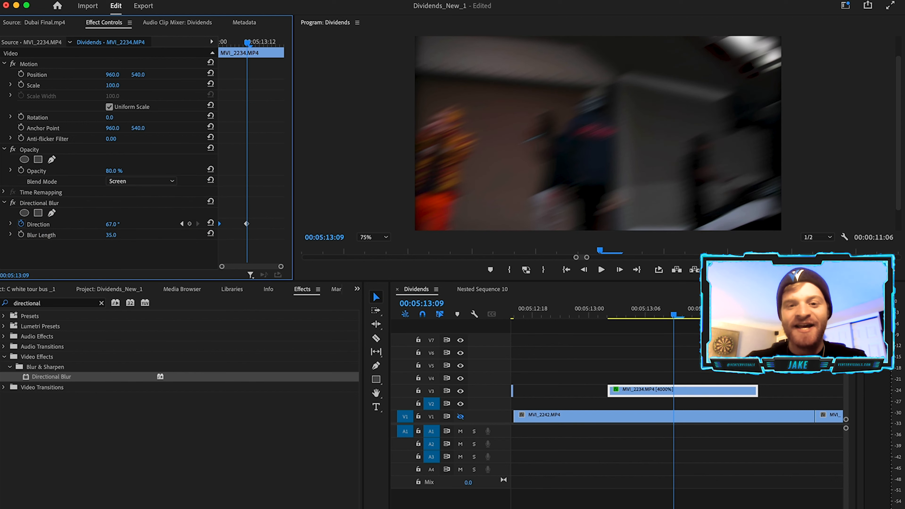